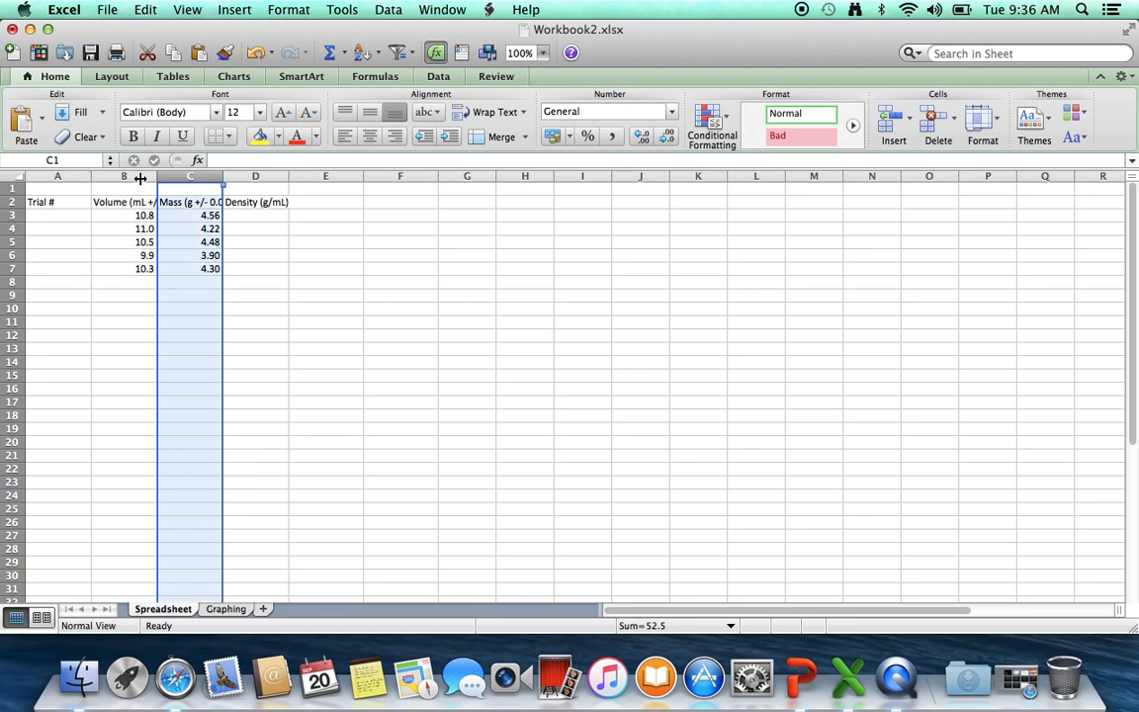
pyautogui.click(14, 228)
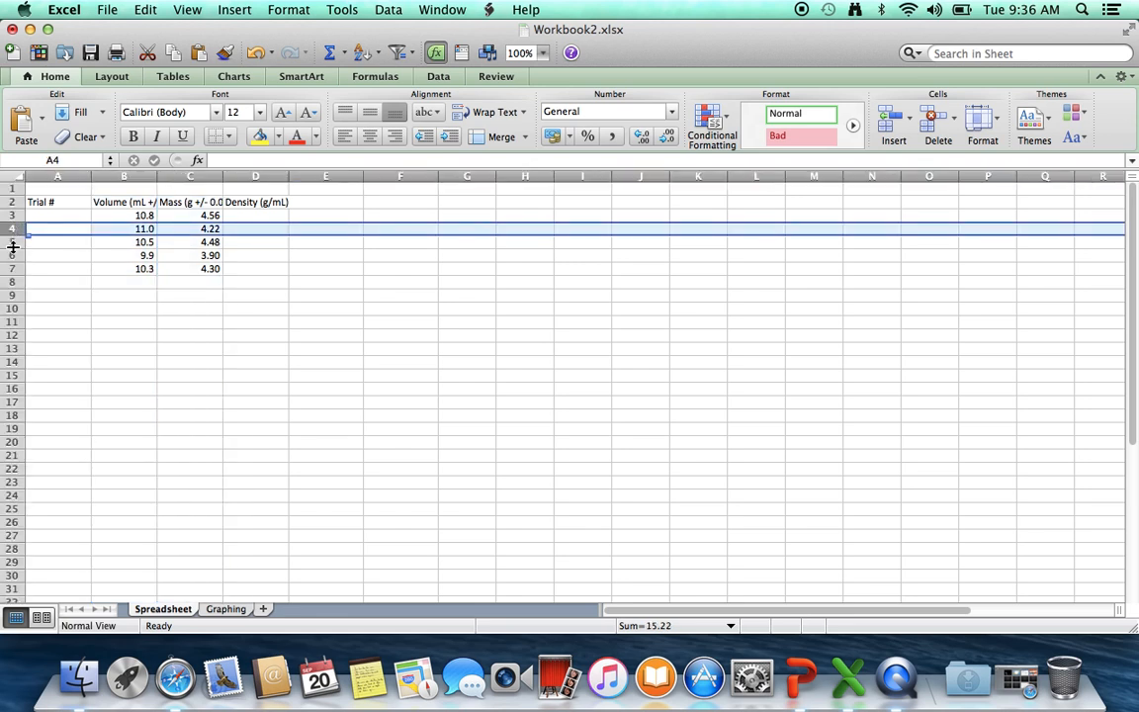
pyautogui.click(163, 281)
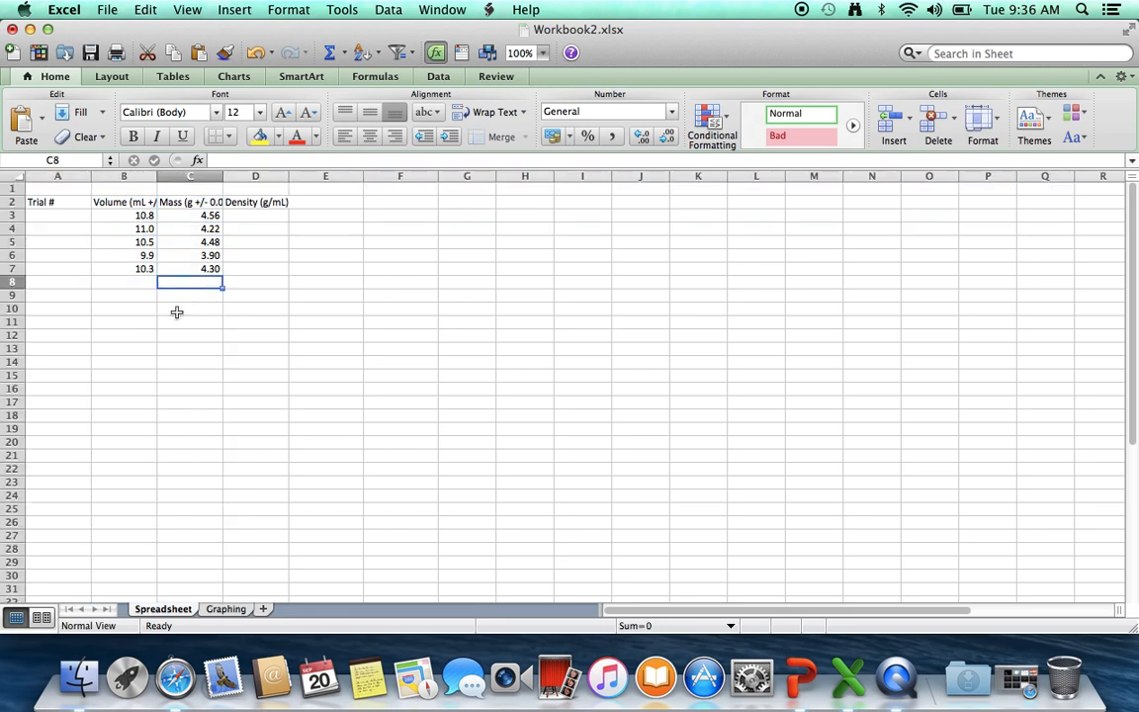
pyautogui.click(118, 202)
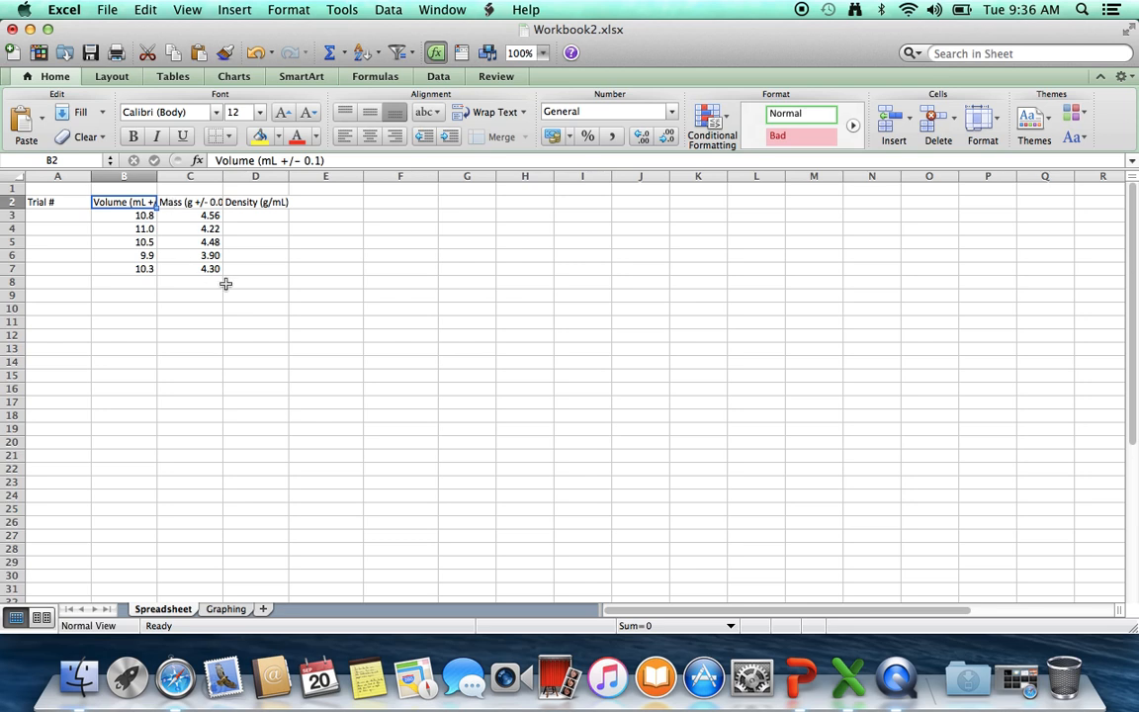
pyautogui.click(321, 330)
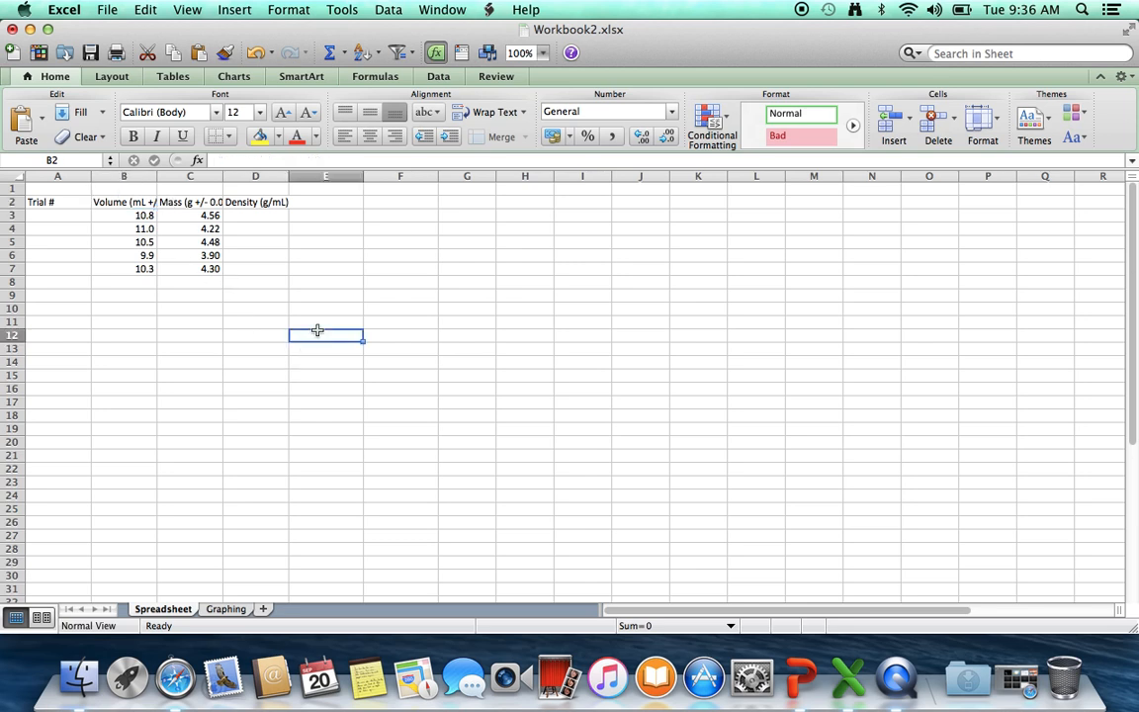
# - Widen columns A through D together to one equal width so their headings nearly fit
pyautogui.click(74, 176)
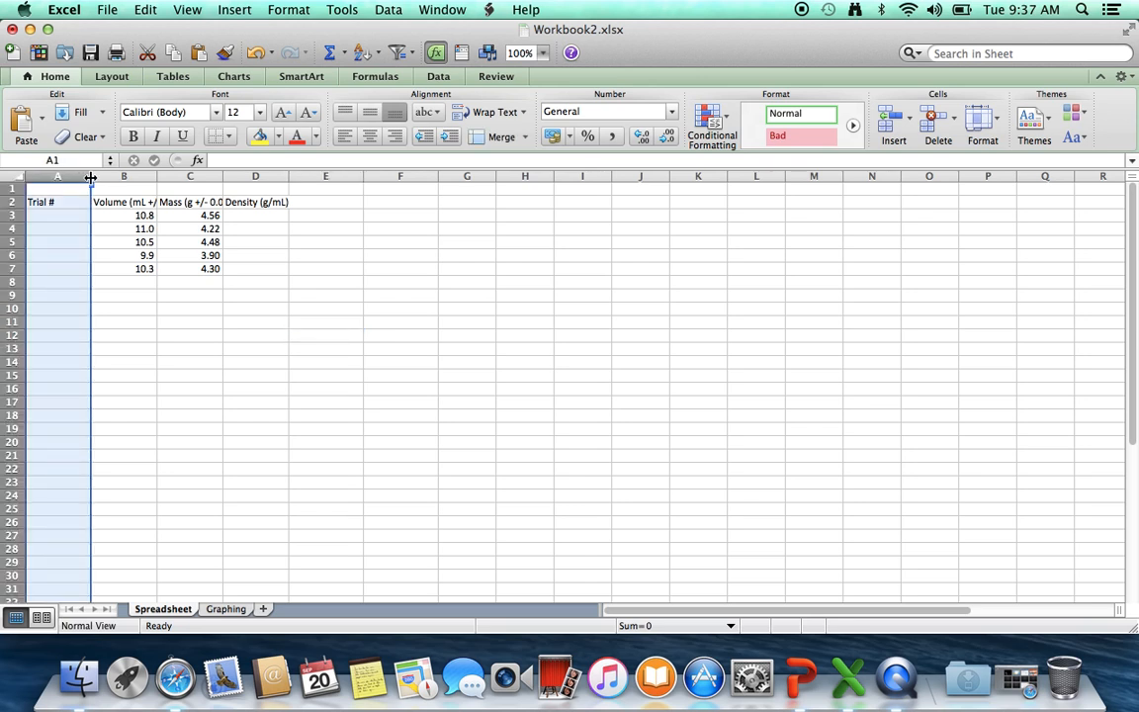
pyautogui.moveTo(90, 177); pyautogui.dragTo(308, 178)
pyautogui.click(148, 337)
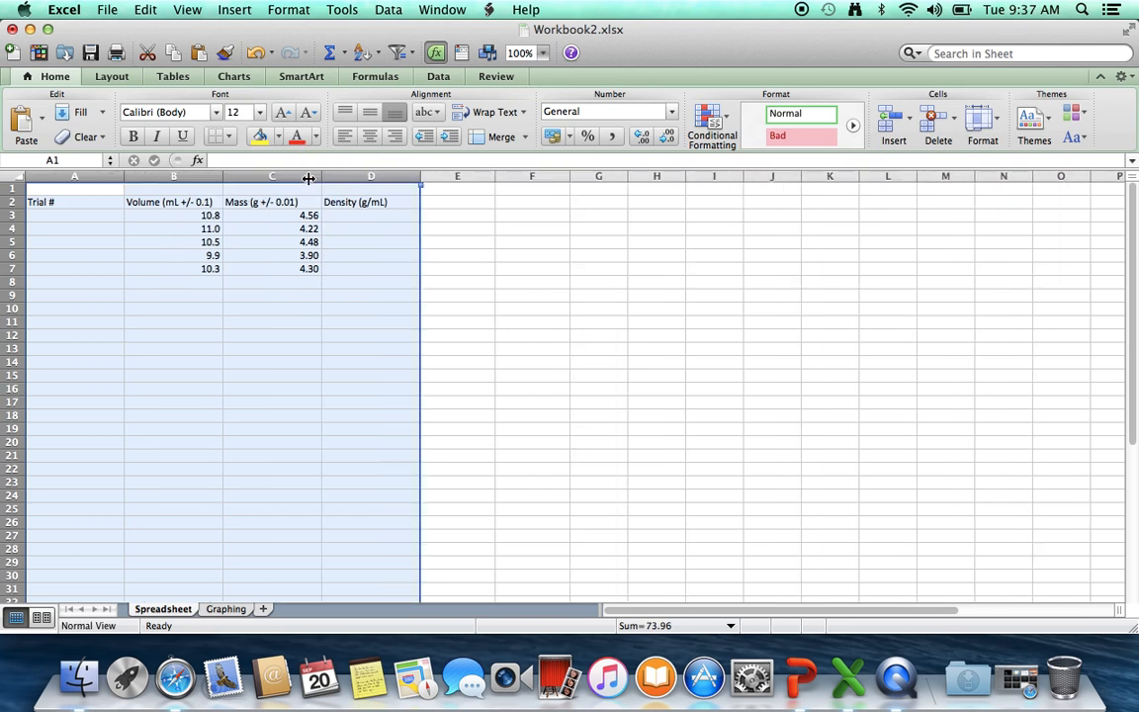
pyautogui.moveTo(421, 176); pyautogui.dragTo(351, 178)
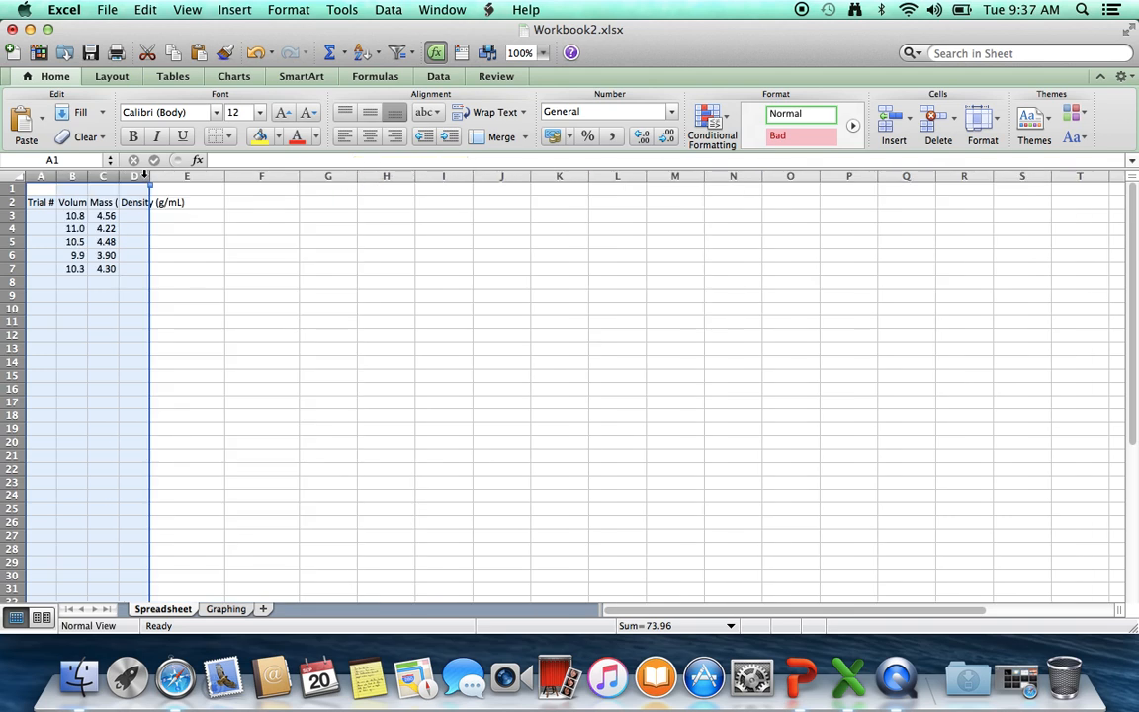
pyautogui.moveTo(145, 176); pyautogui.dragTo(204, 176)
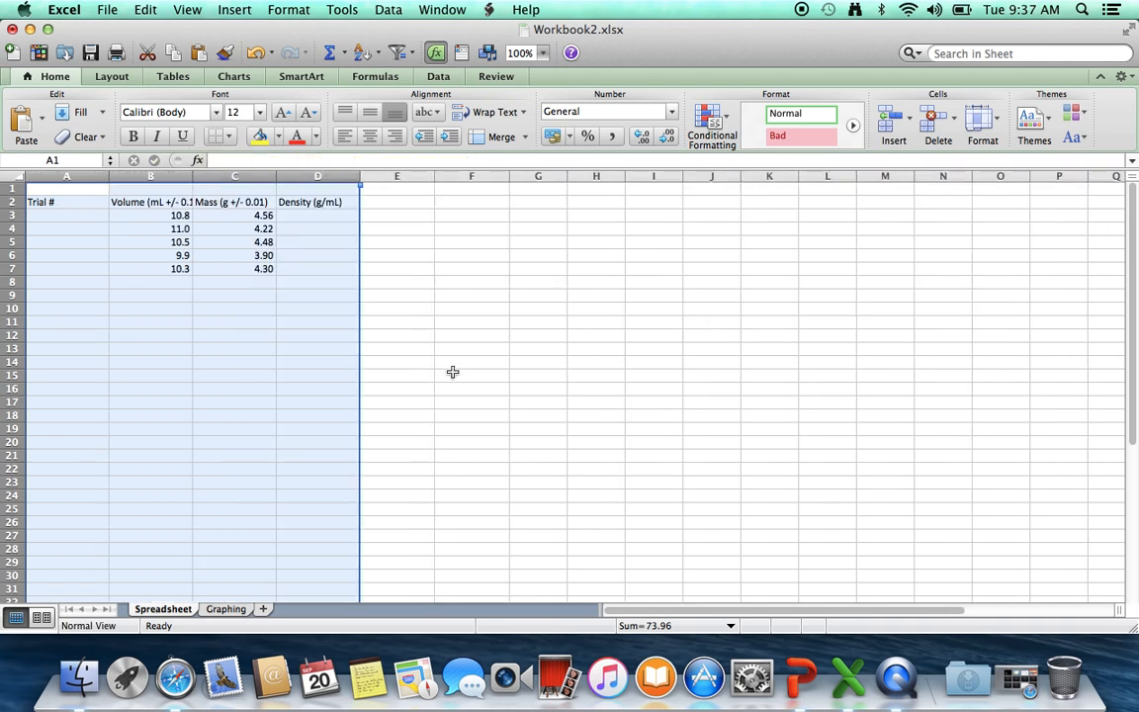
# - Apply Wrap Text to columns A through D so long headings break onto a second line
pyautogui.click(492, 115)
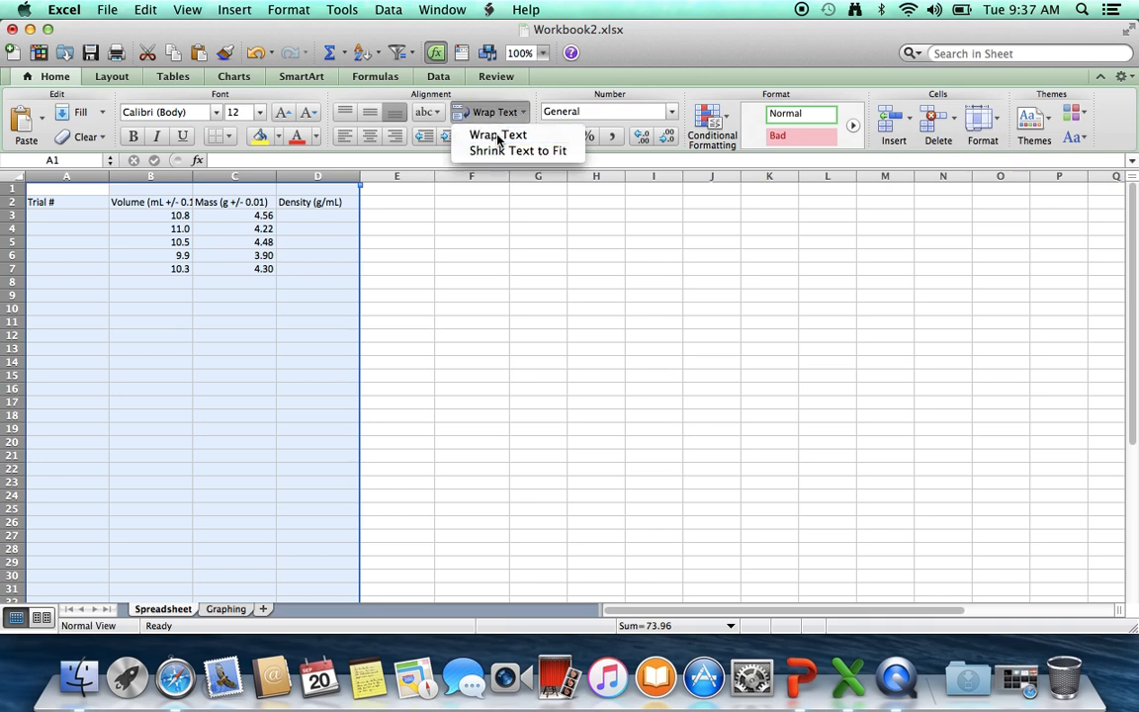
pyautogui.click(499, 137)
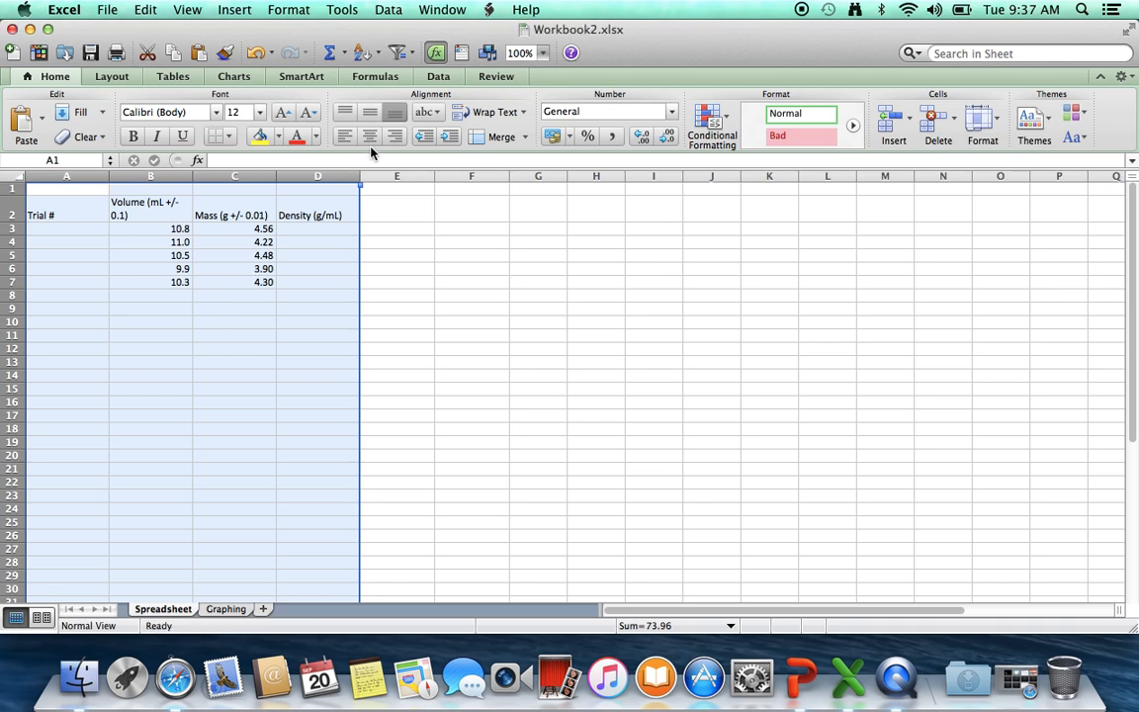
pyautogui.click(450, 325)
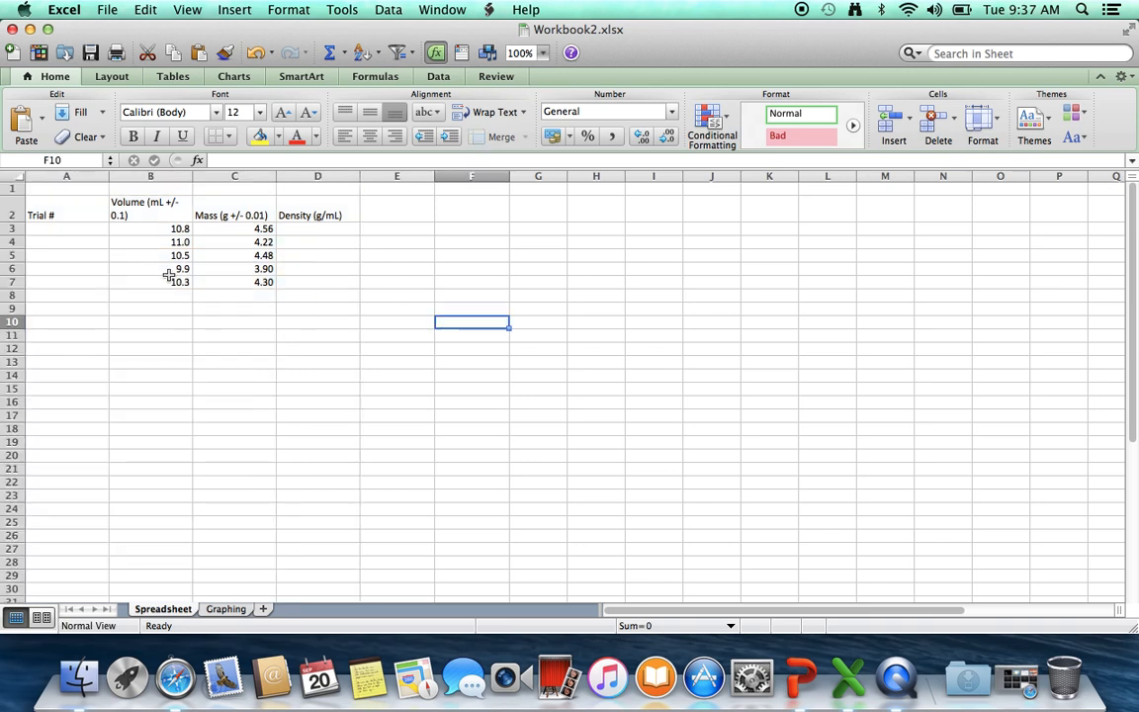
# - Apply All Borders to the data table in cells A2:D7
pyautogui.moveTo(86, 203); pyautogui.dragTo(315, 277)
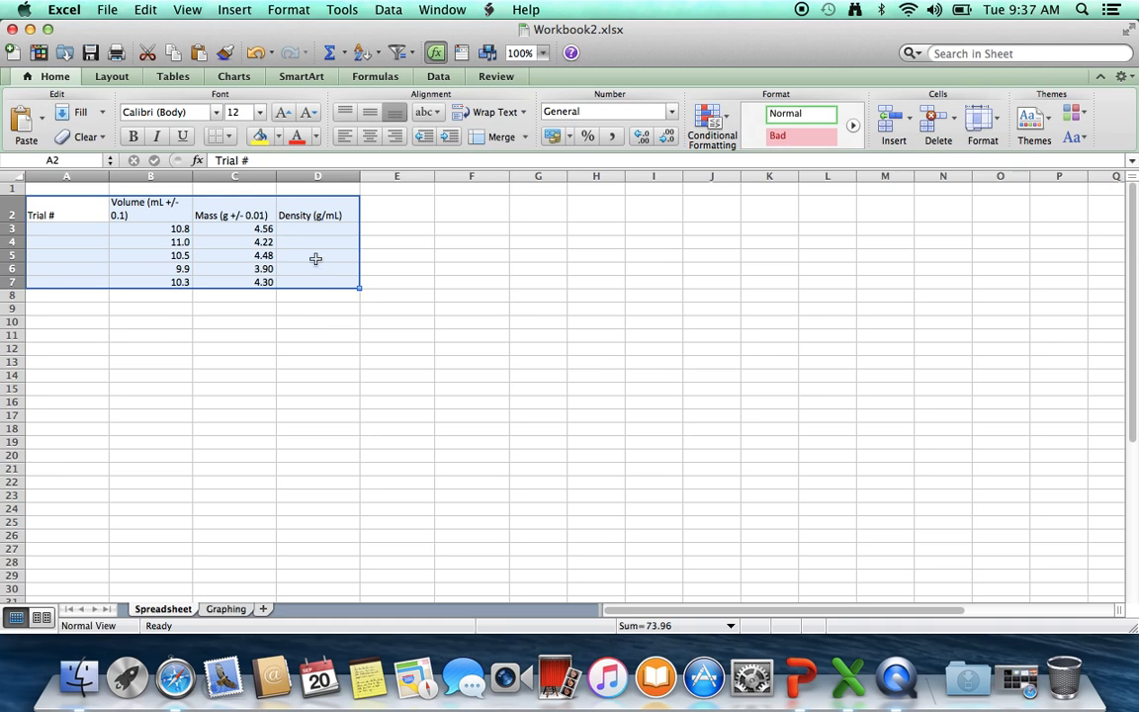
pyautogui.click(233, 137)
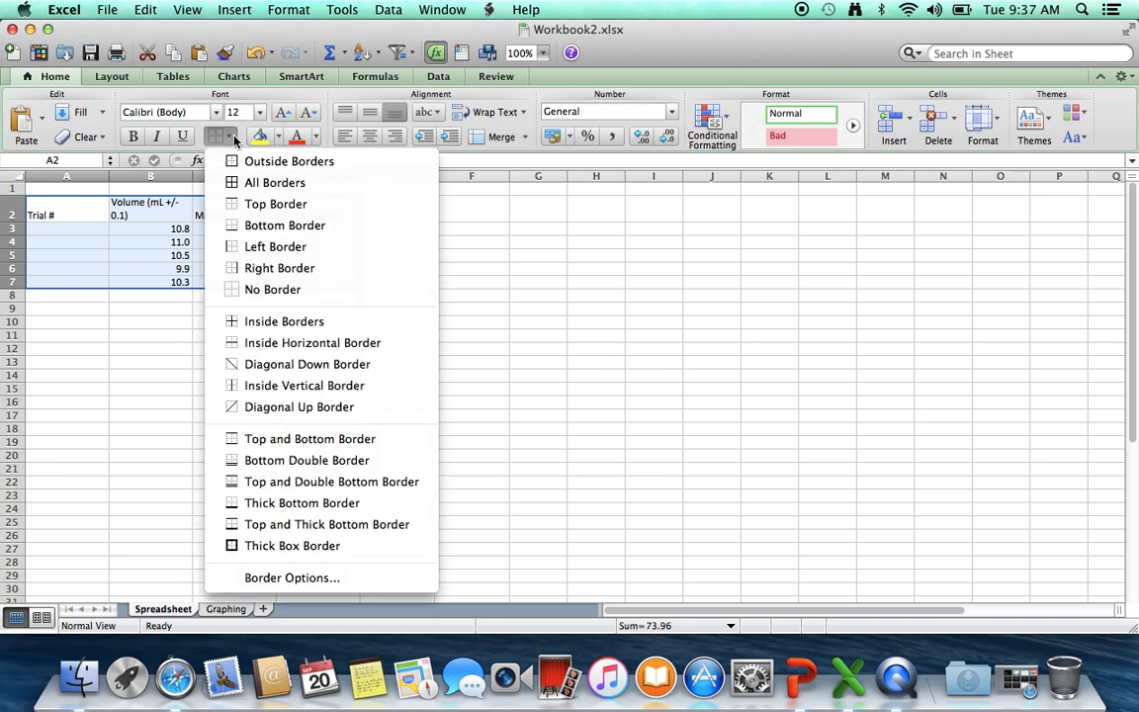
pyautogui.click(259, 183)
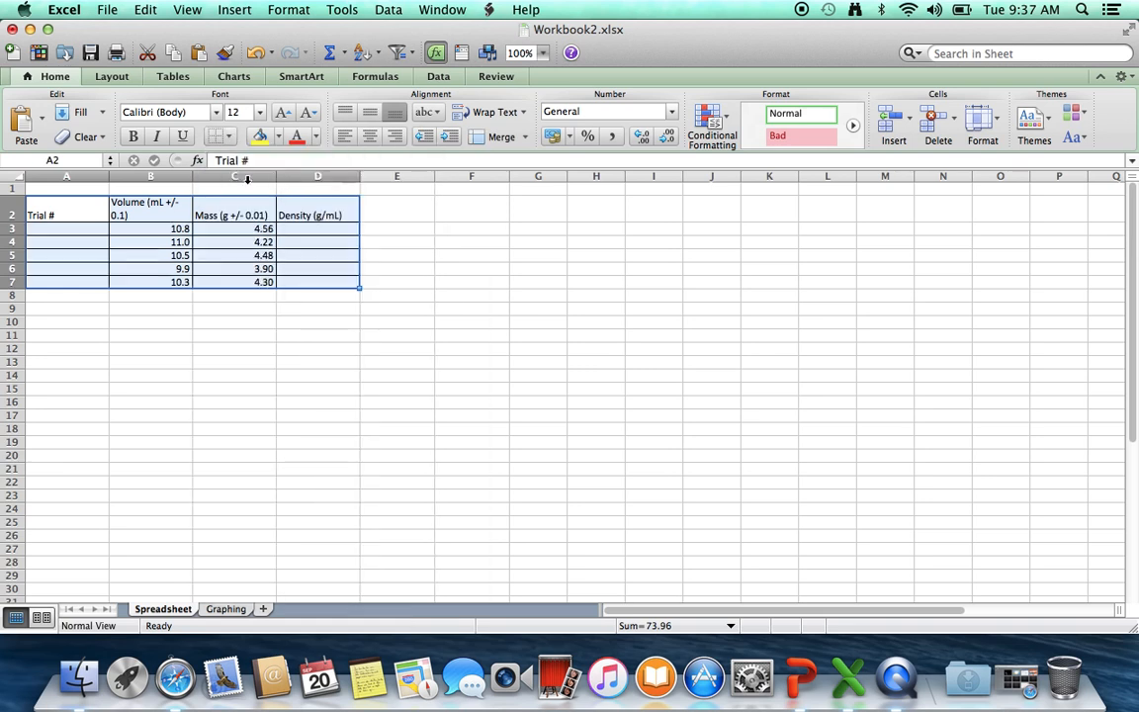
pyautogui.click(310, 418)
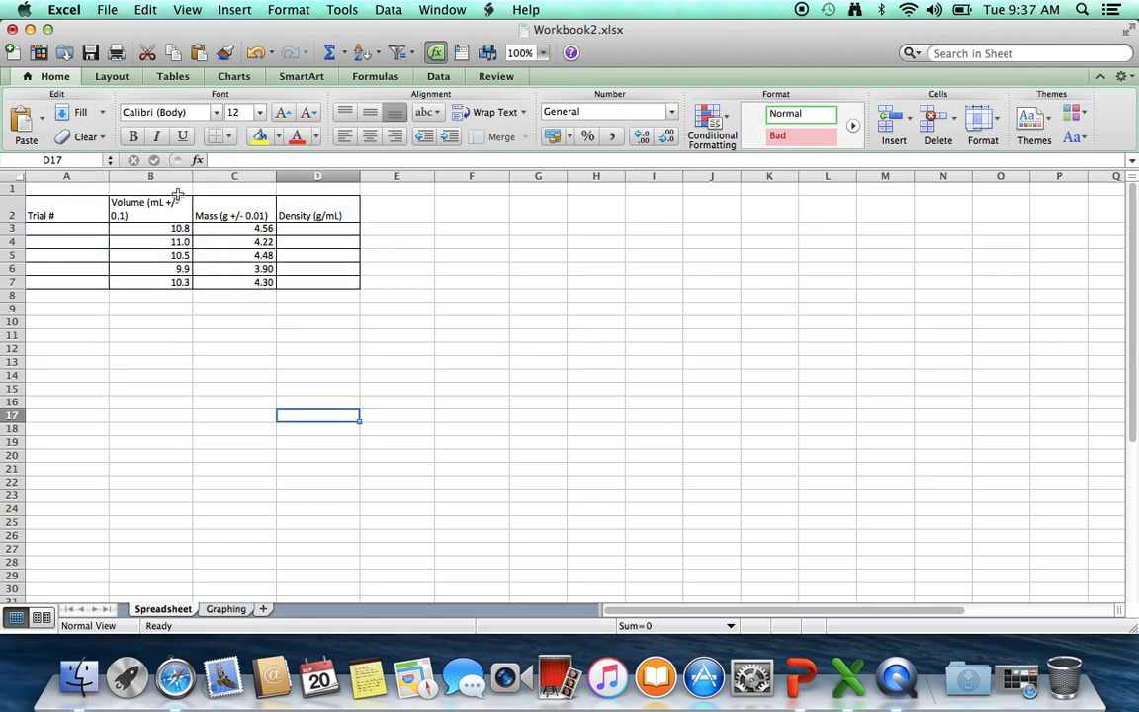
# - Insert a blank column before the Trial # column
pyautogui.click(86, 179)
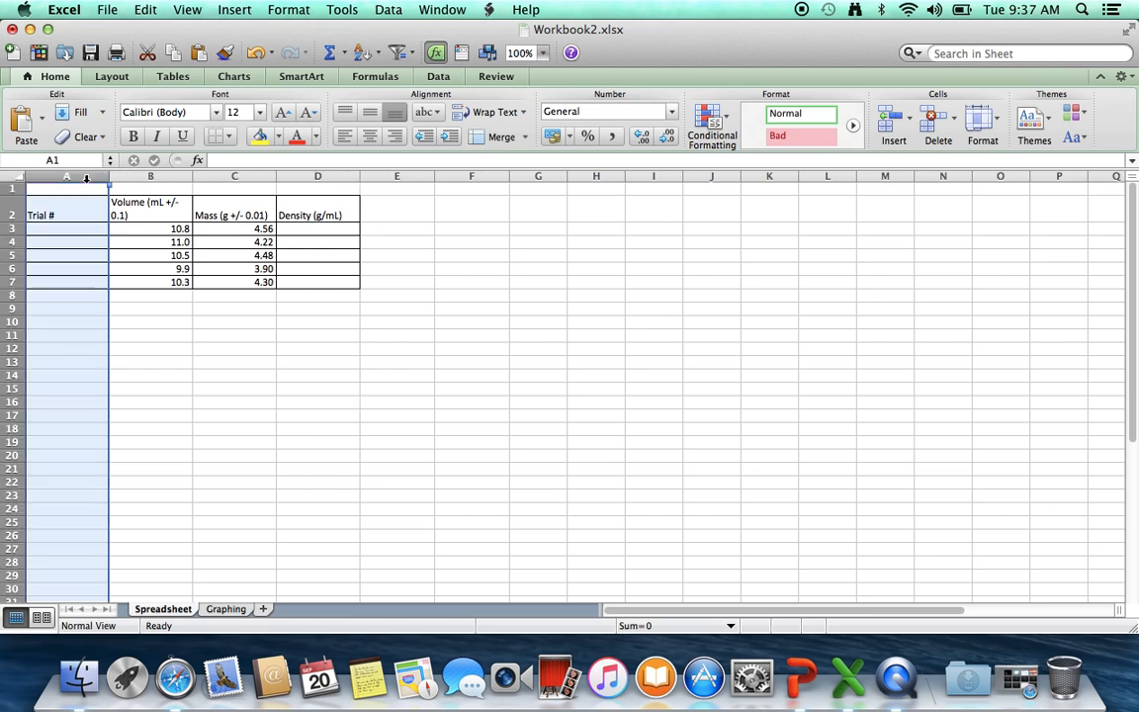
pyautogui.click(219, 11)
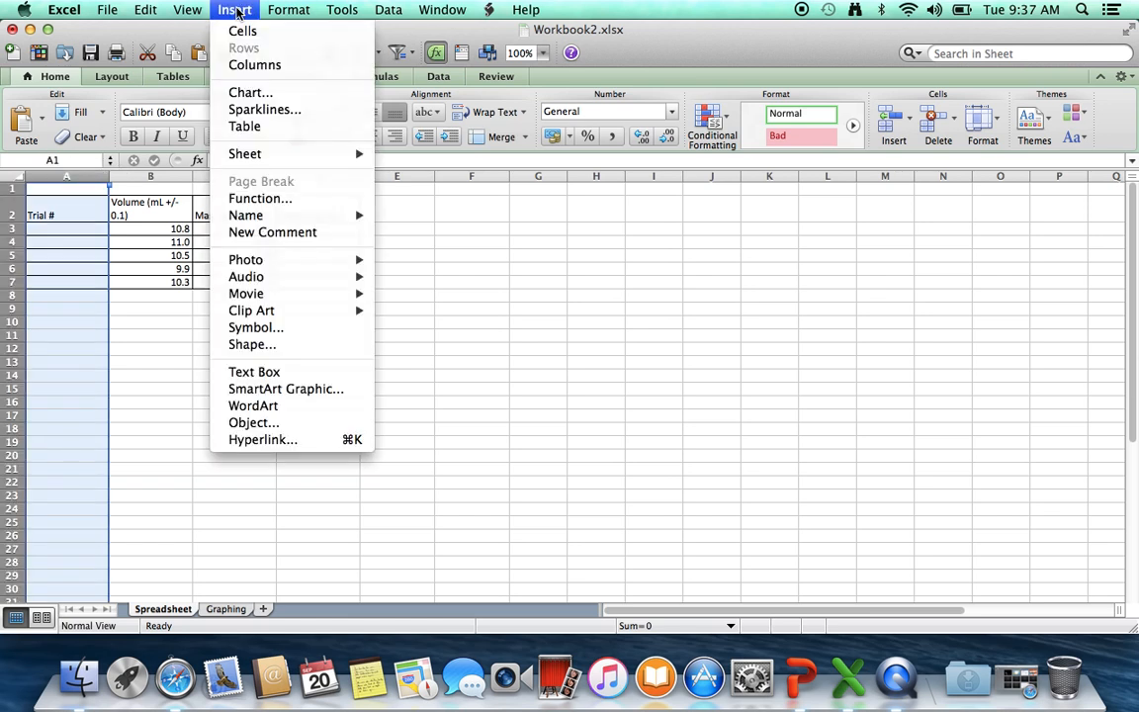
pyautogui.click(251, 66)
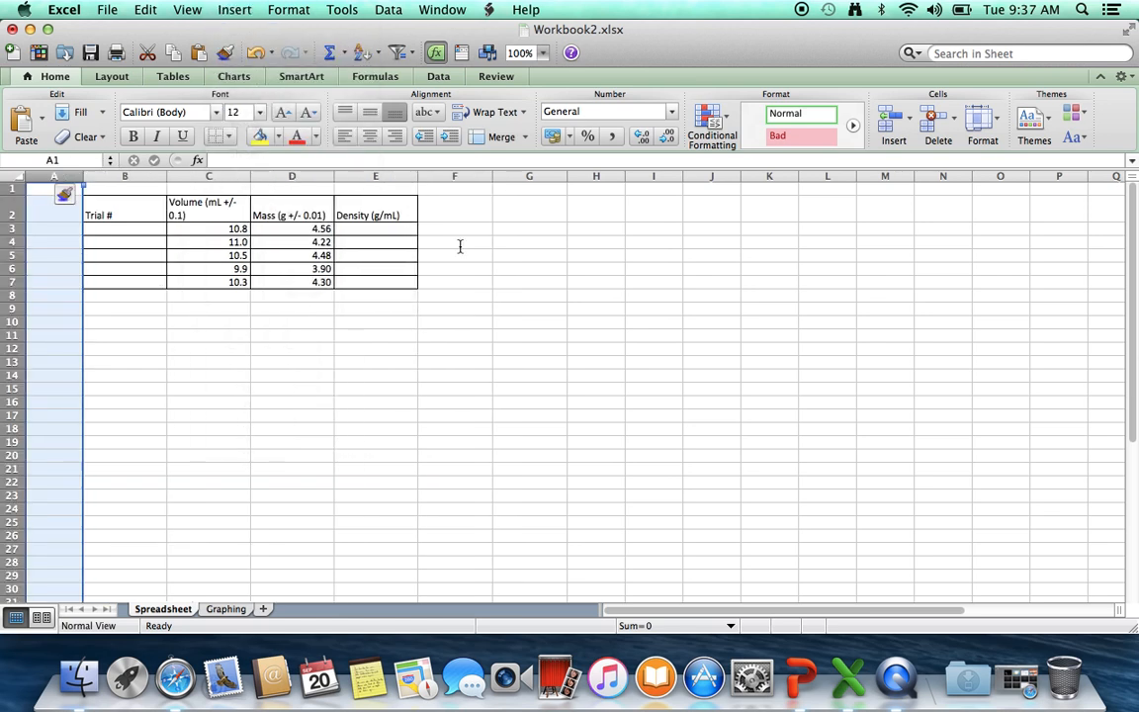
pyautogui.click(131, 177)
pyautogui.rightClick(132, 177)
pyautogui.click(129, 169)
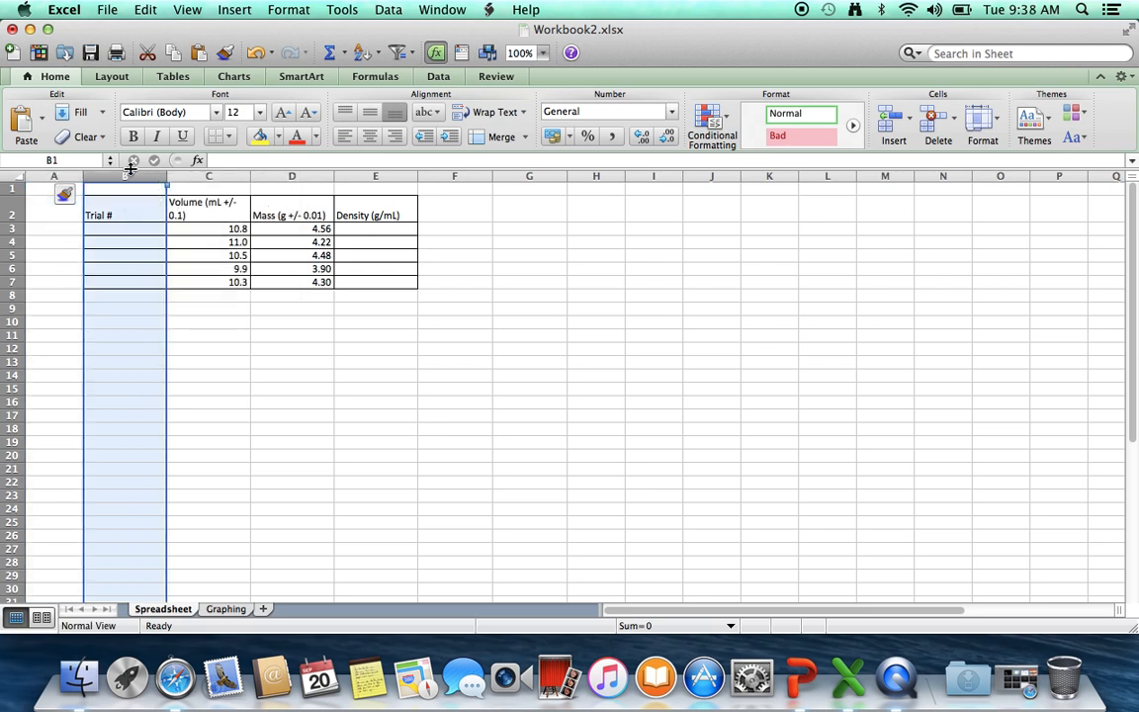
pyautogui.rightClick(125, 178)
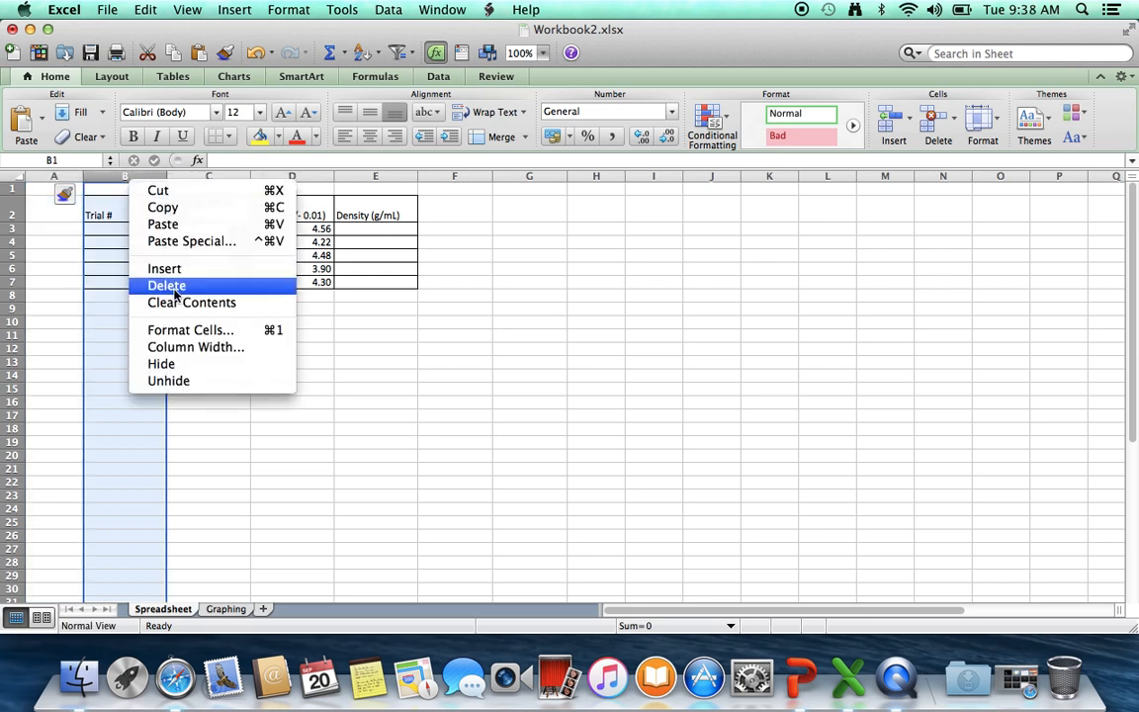
pyautogui.click(348, 437)
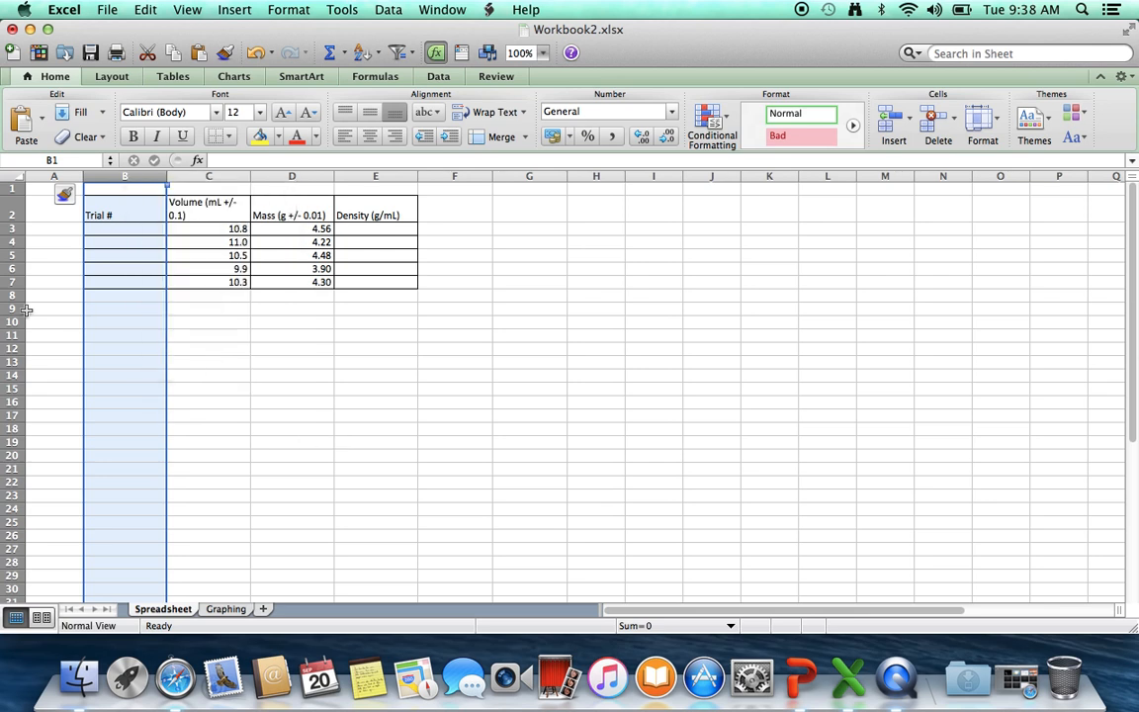
# - Insert a blank row above row 9, below the data table
pyautogui.click(14, 309)
pyautogui.rightClick(14, 311)
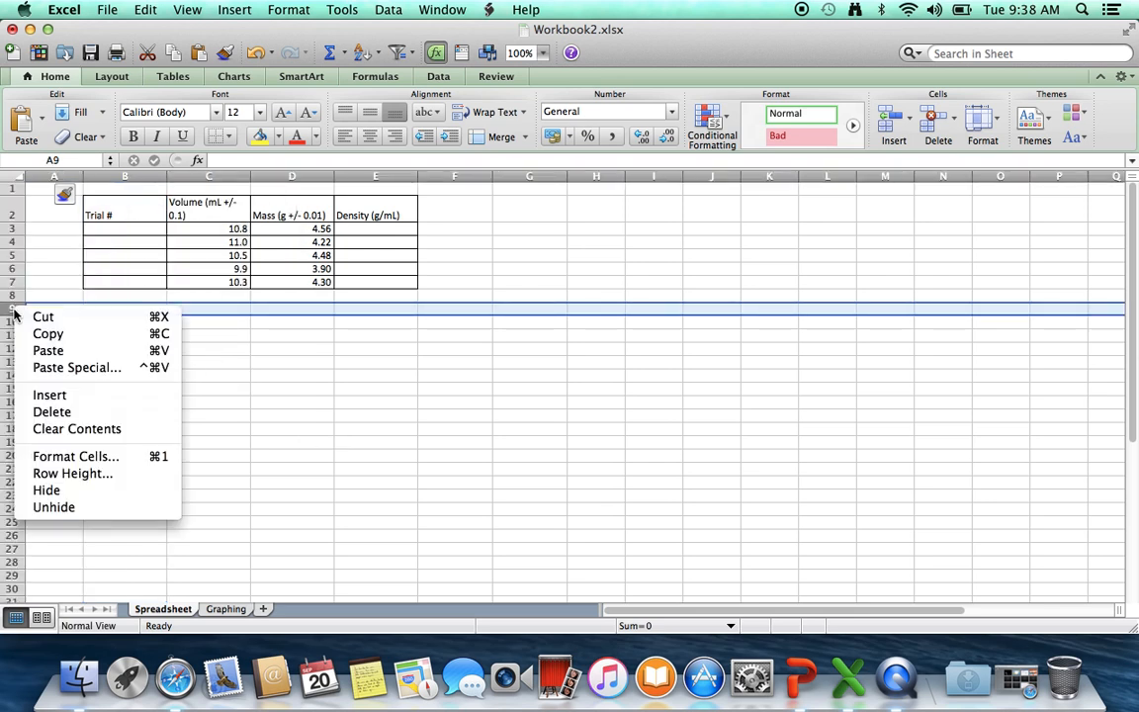
pyautogui.click(43, 400)
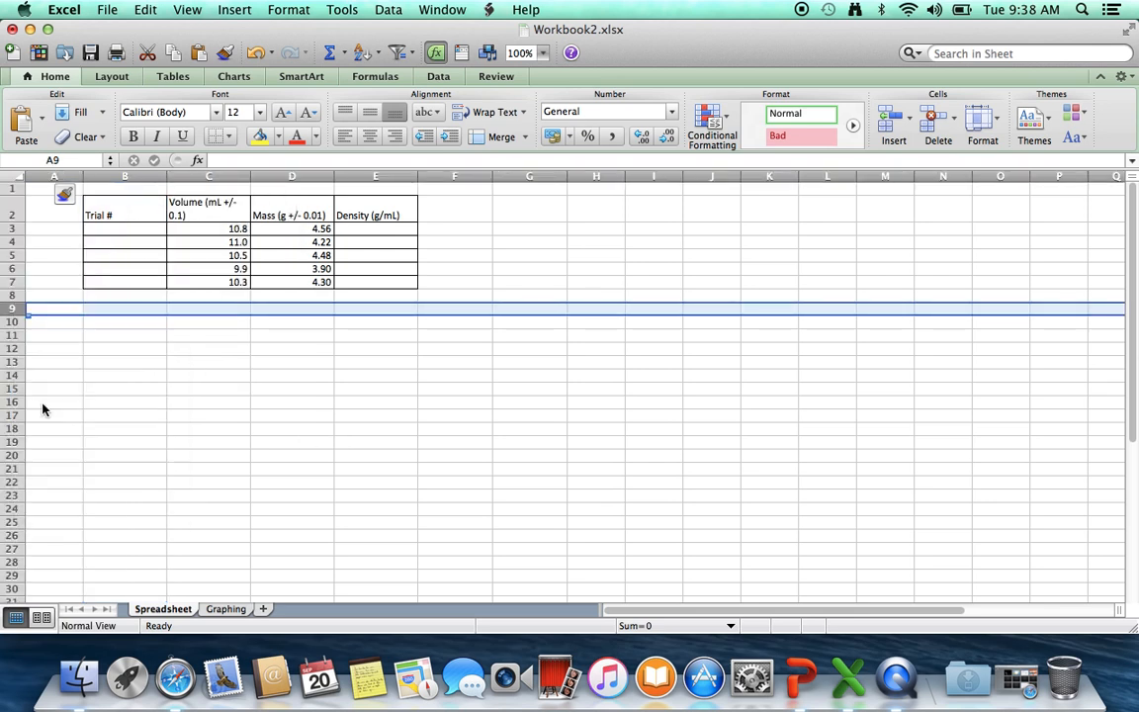
pyautogui.click(228, 387)
# - Enter the label AVERAGE in cell B9 below the Trial # column
pyautogui.click(128, 309)
pyautogui.write('A')
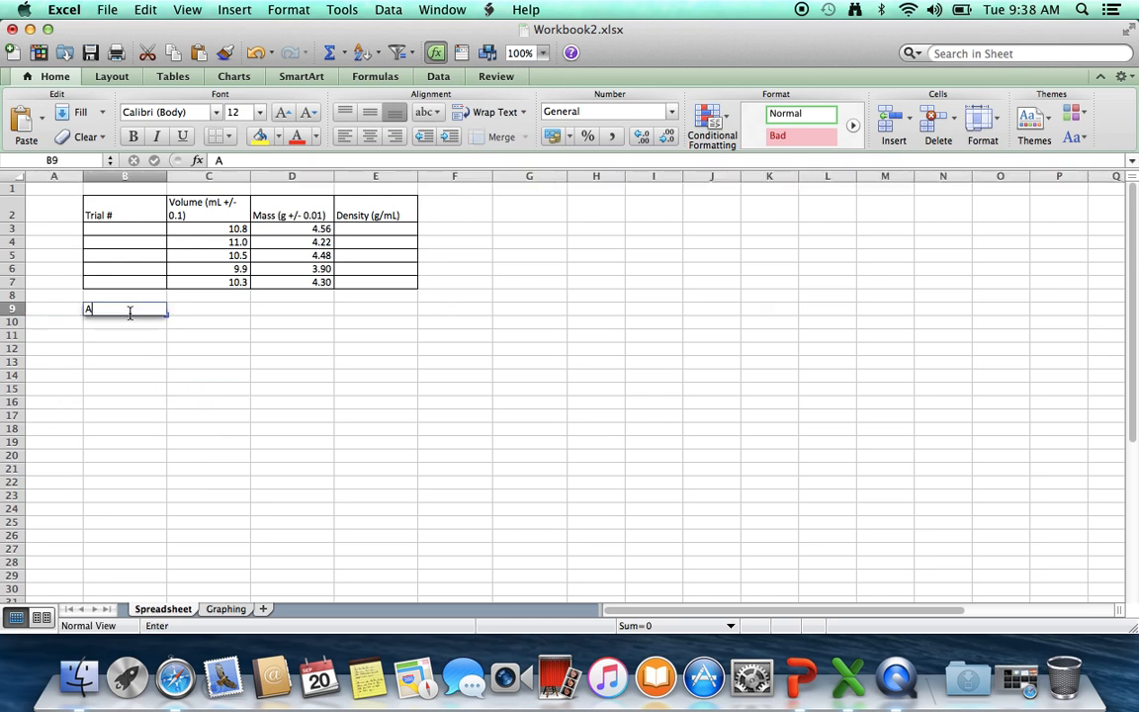
pyautogui.write('VERAGE')
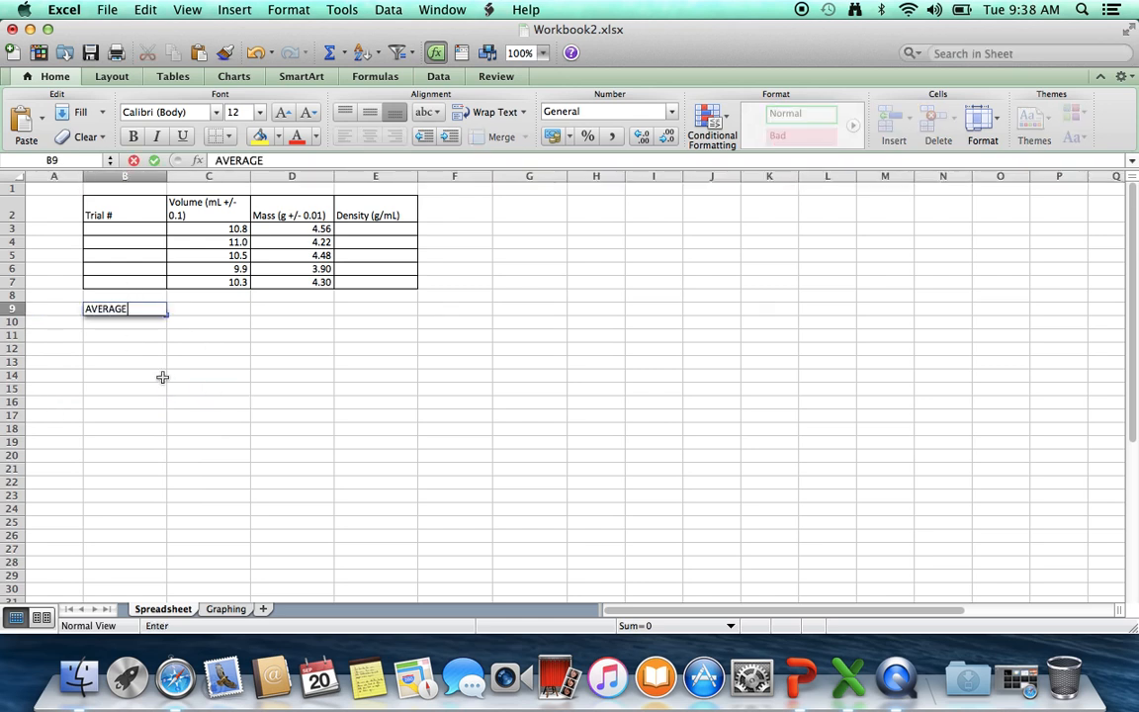
pyautogui.click(304, 425)
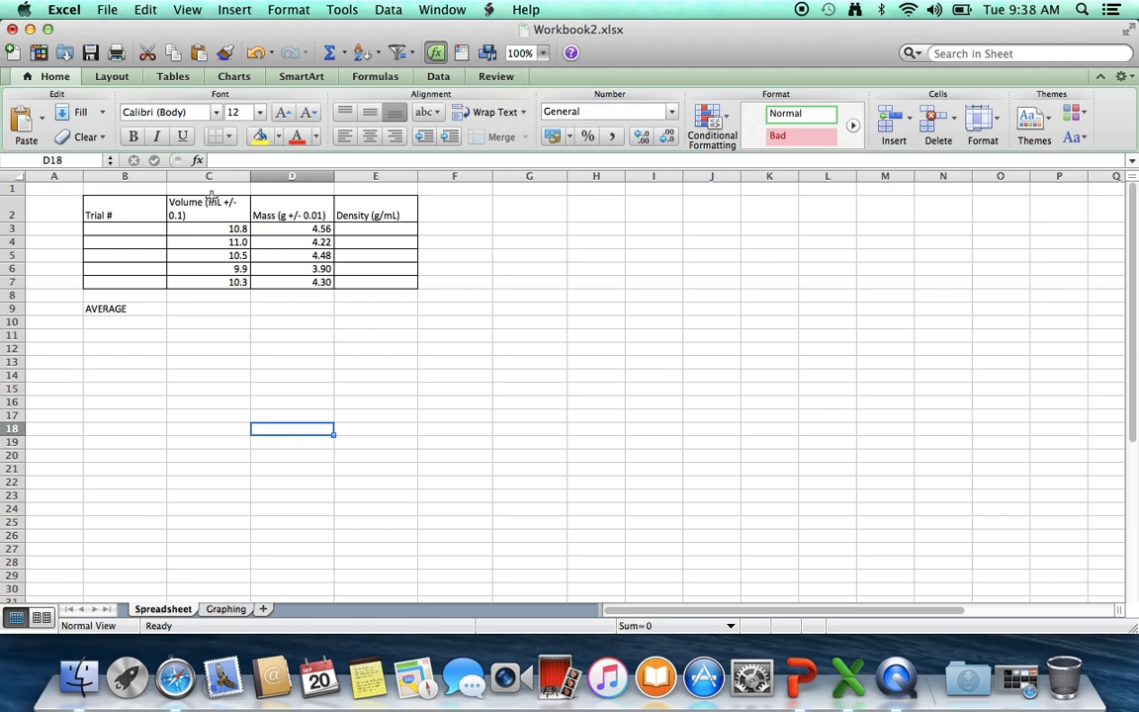
# - Append the unit mL to the first volume value in cell C3, making it 10.8 mL
pyautogui.click(204, 228)
pyautogui.click(204, 210)
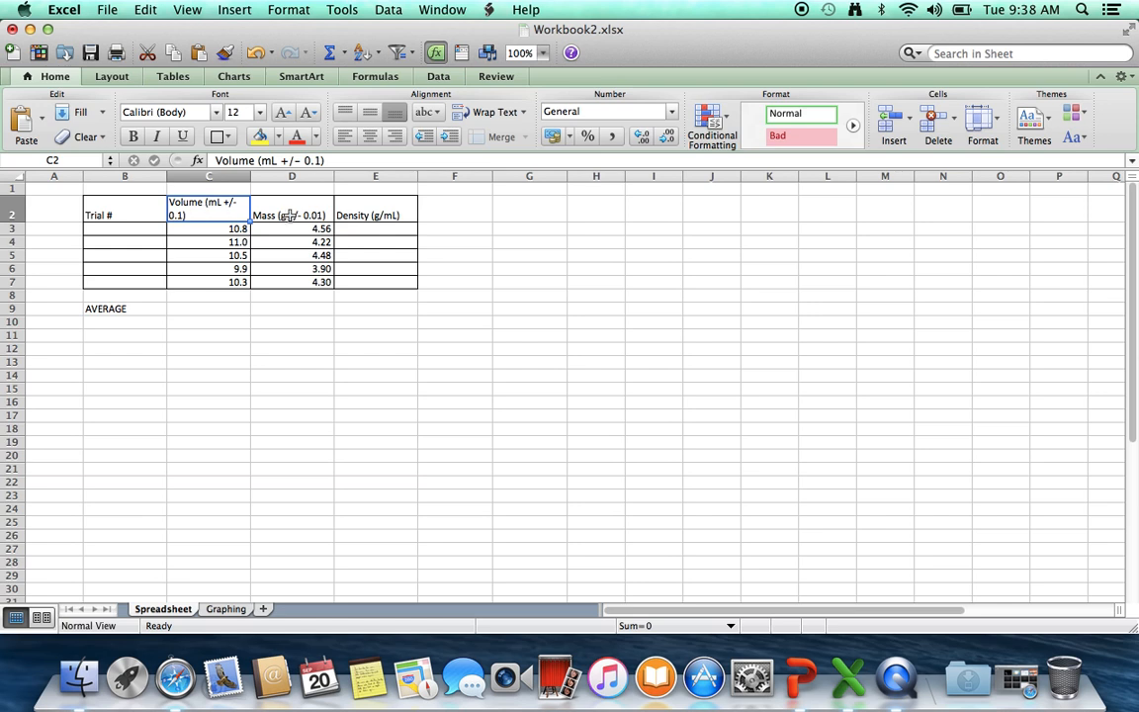
pyautogui.click(211, 230)
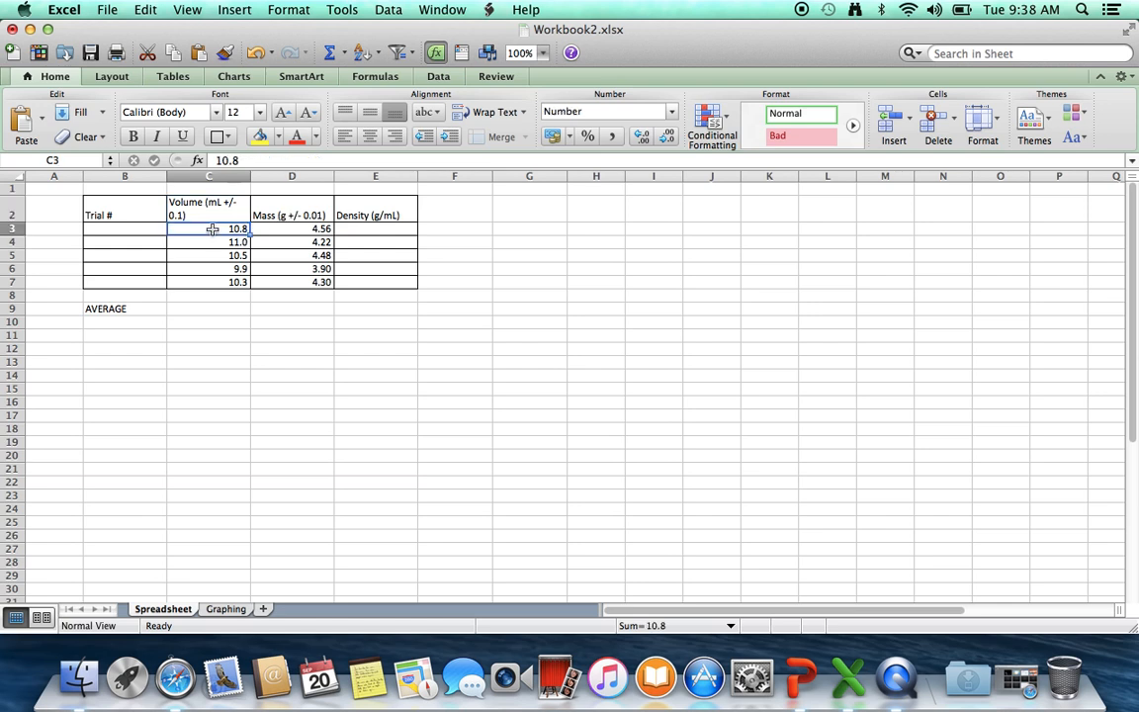
pyautogui.click(282, 161)
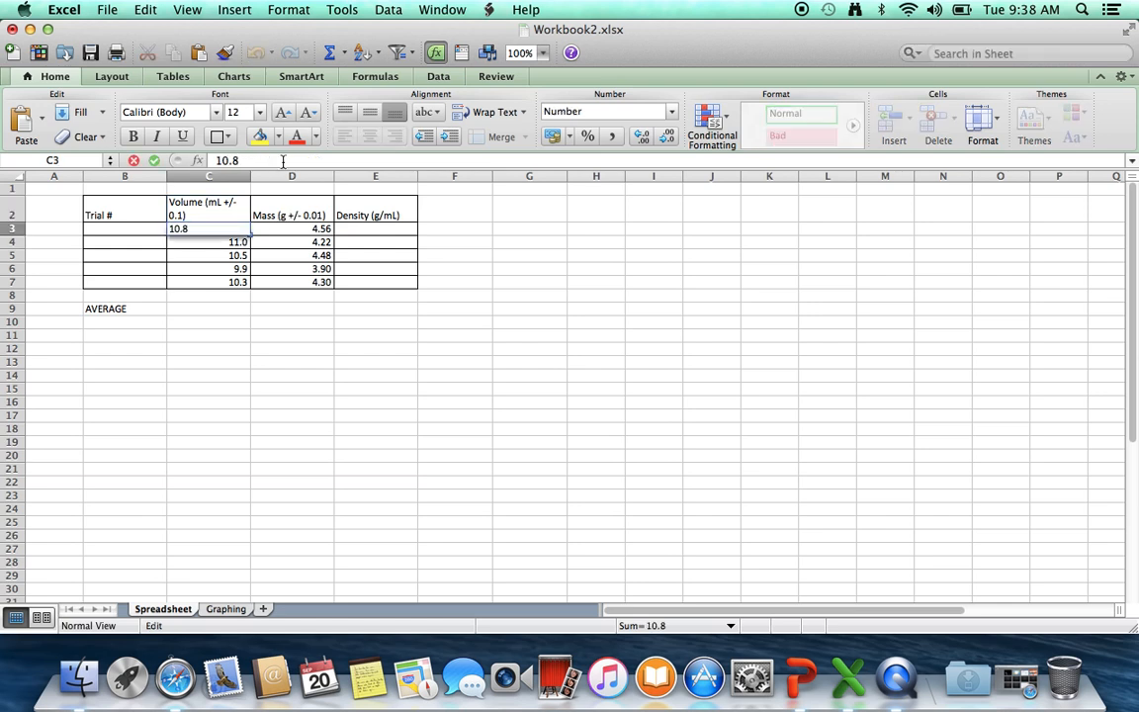
pyautogui.write('mL')
pyautogui.press('Return')
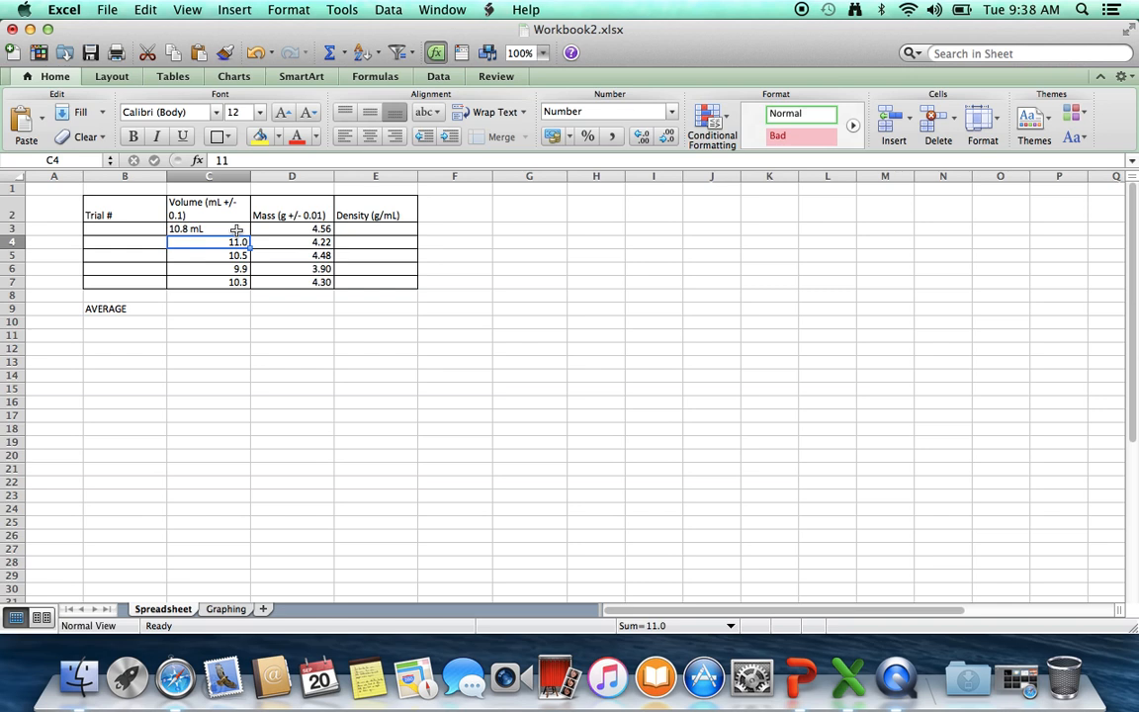
# - Remove the mL unit from the volume in cell C3, leaving only the number 10.8
pyautogui.click(237, 229)
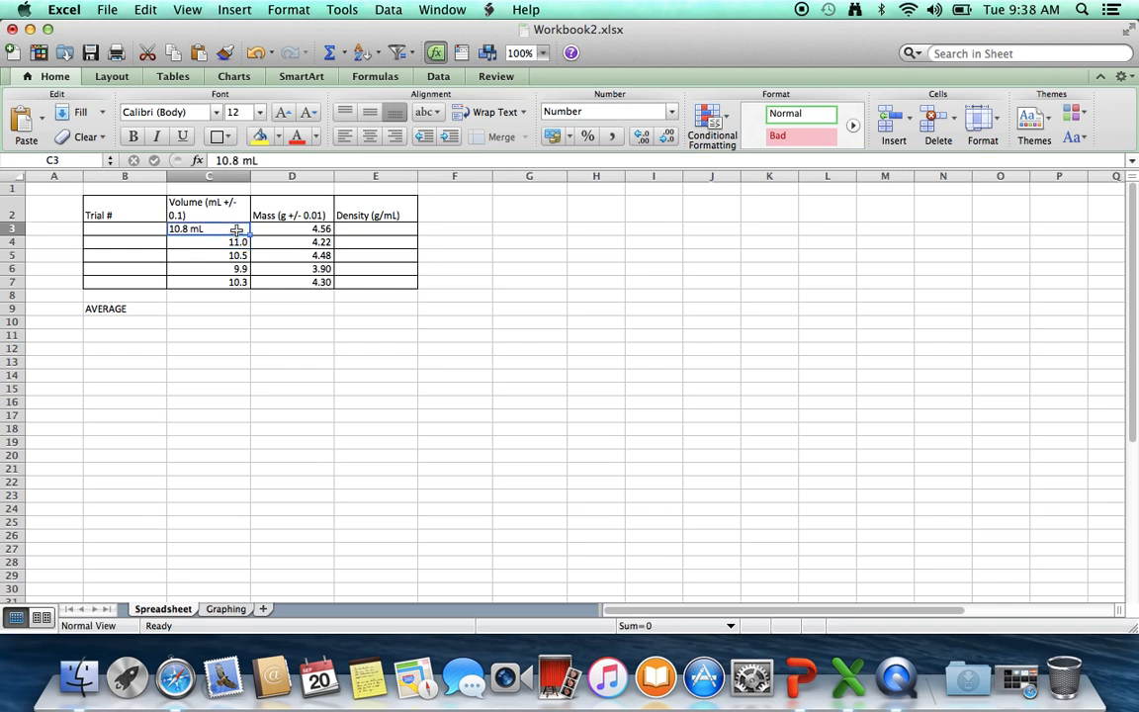
pyautogui.click(274, 162)
pyautogui.press('BackSpace')
pyautogui.press('BackSpace')
pyautogui.press('BackSpace')
pyautogui.press('Return')
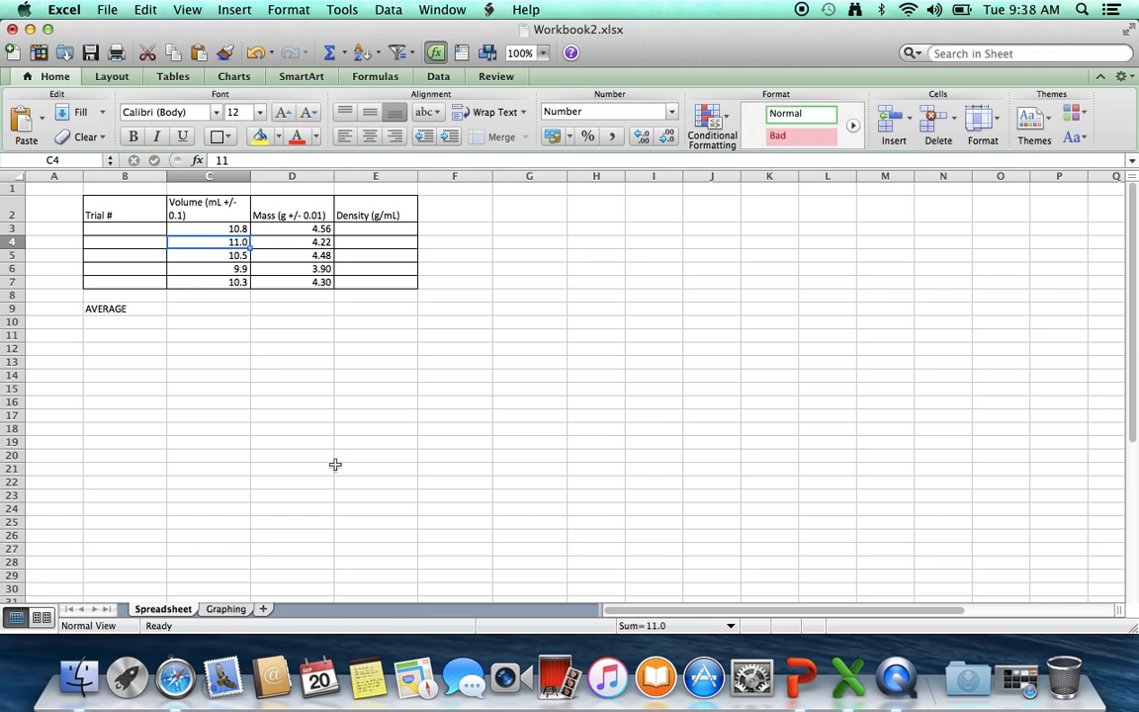
# - Re-enter 11 as the second volume value in cell C4
pyautogui.click(219, 229)
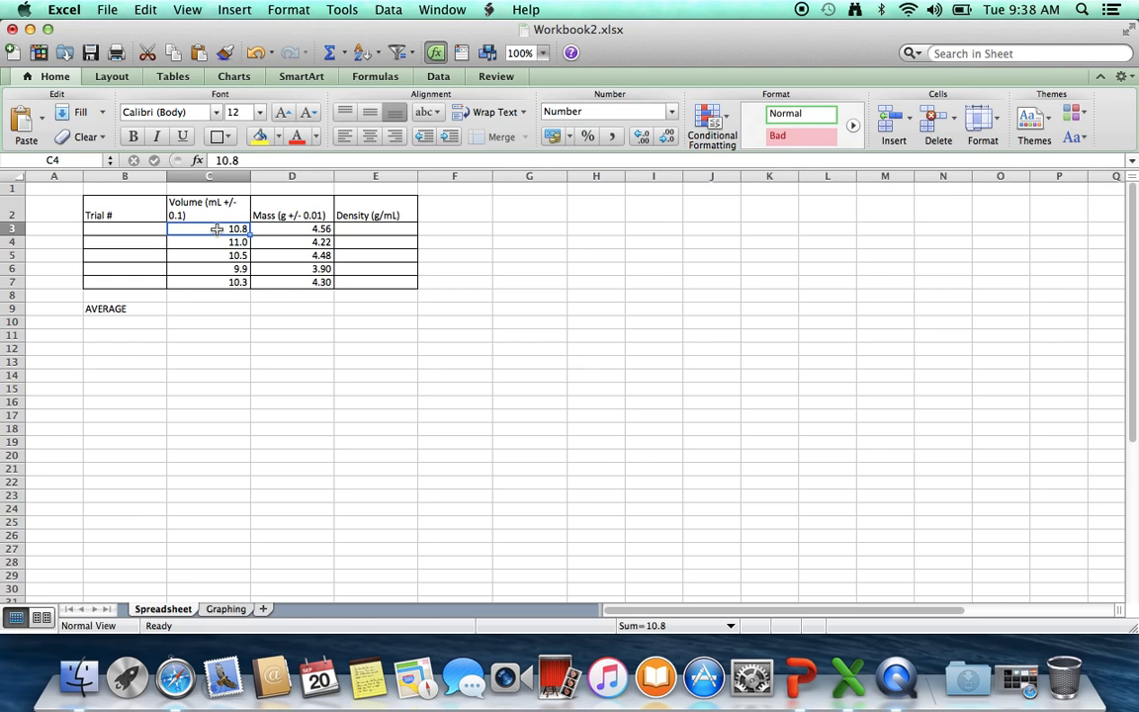
pyautogui.click(218, 242)
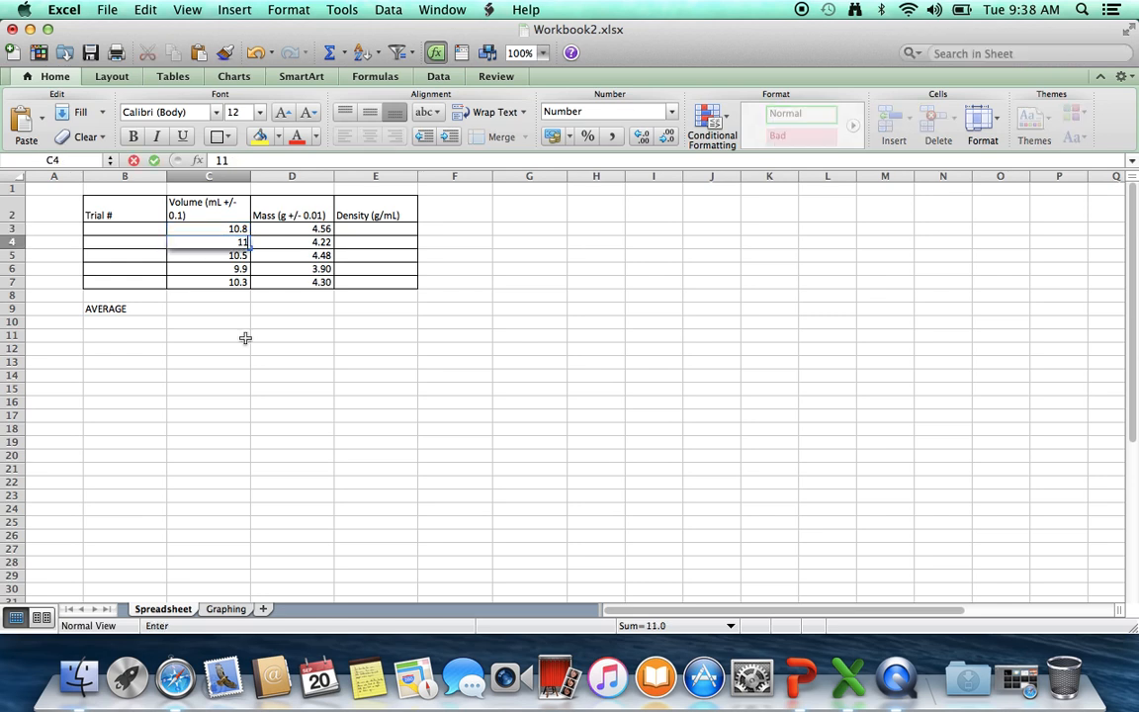
pyautogui.press('Down')
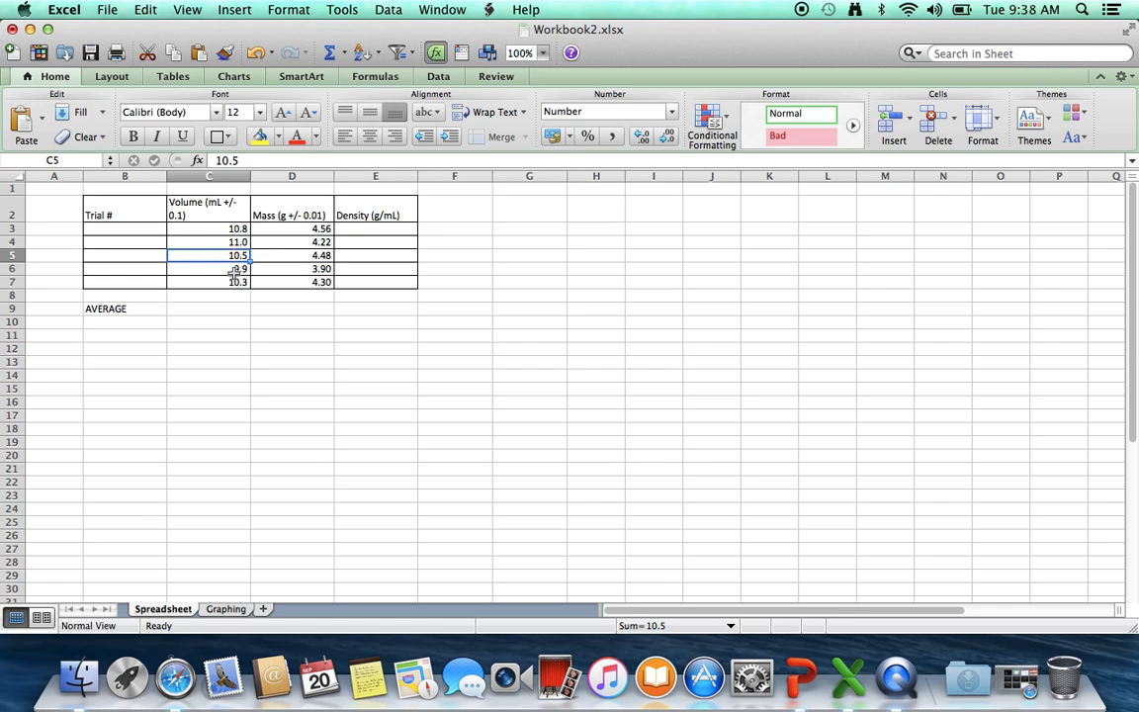
# - Increase the decimal places of the volume in cell C6 to ten
pyautogui.press('Down')
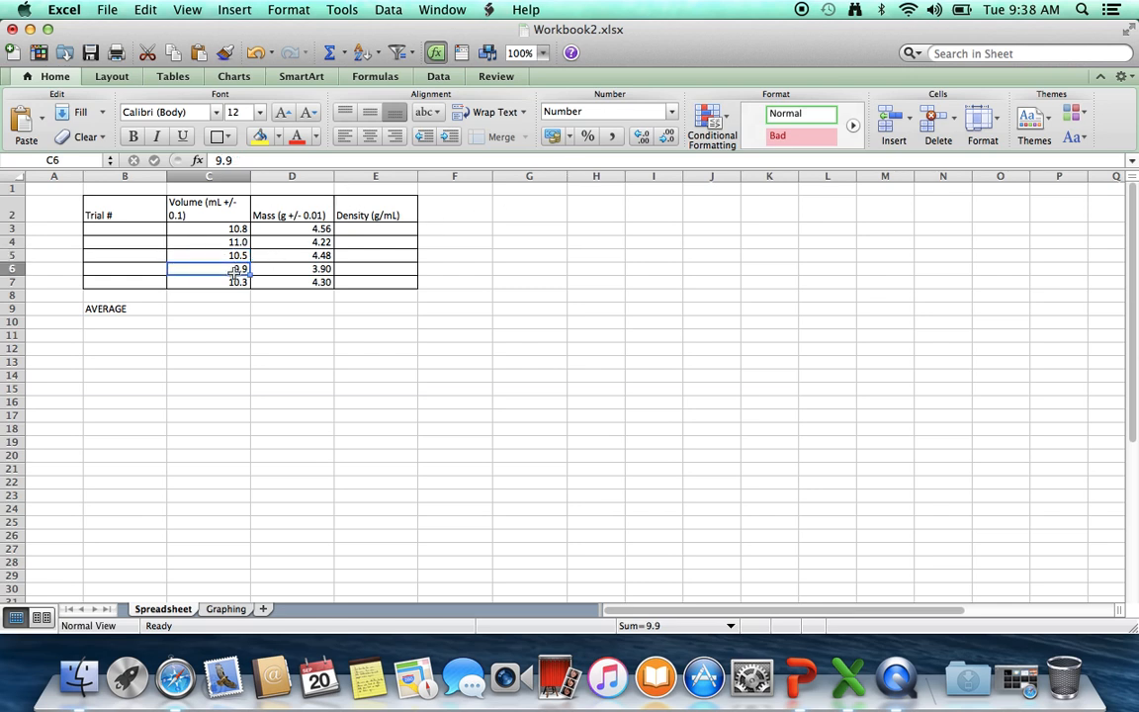
pyautogui.click(640, 144)
pyautogui.click(644, 144)
pyautogui.click(644, 145)
pyautogui.click(645, 144)
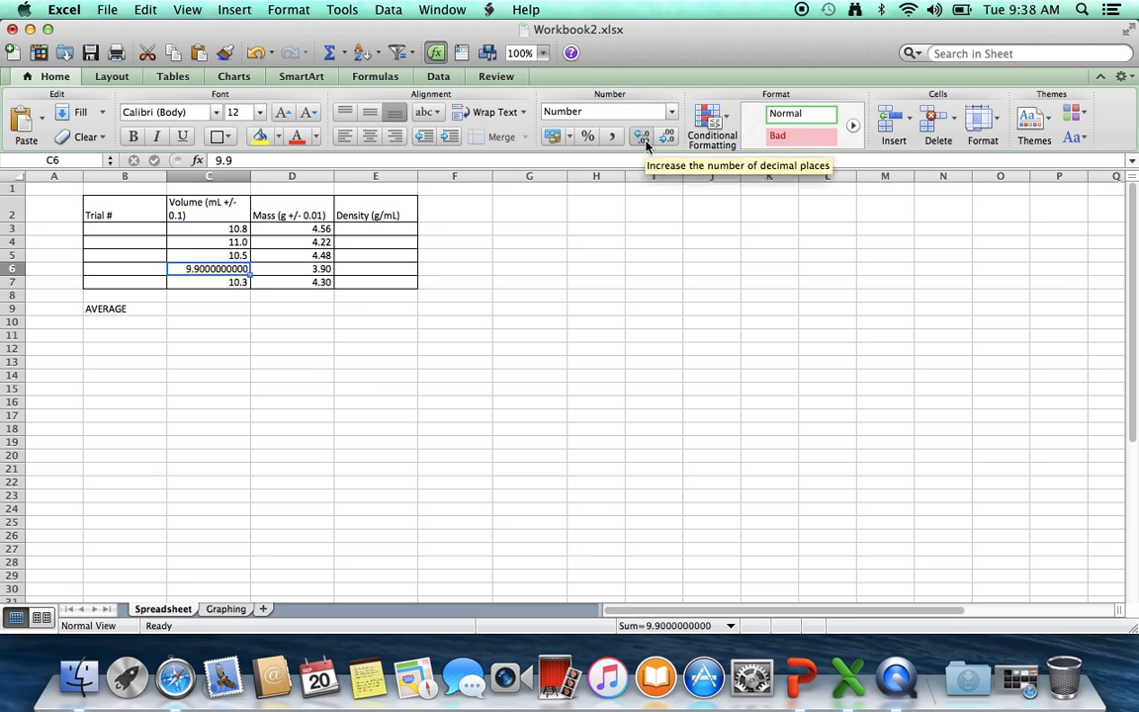
# - Reduce the volume in cell C6 to one decimal place
pyautogui.click(669, 140)
pyautogui.click(669, 140)
pyautogui.click(669, 139)
pyautogui.click(669, 139)
pyautogui.click(669, 140)
pyautogui.click(669, 140)
pyautogui.click(669, 139)
pyautogui.click(669, 140)
pyautogui.click(669, 139)
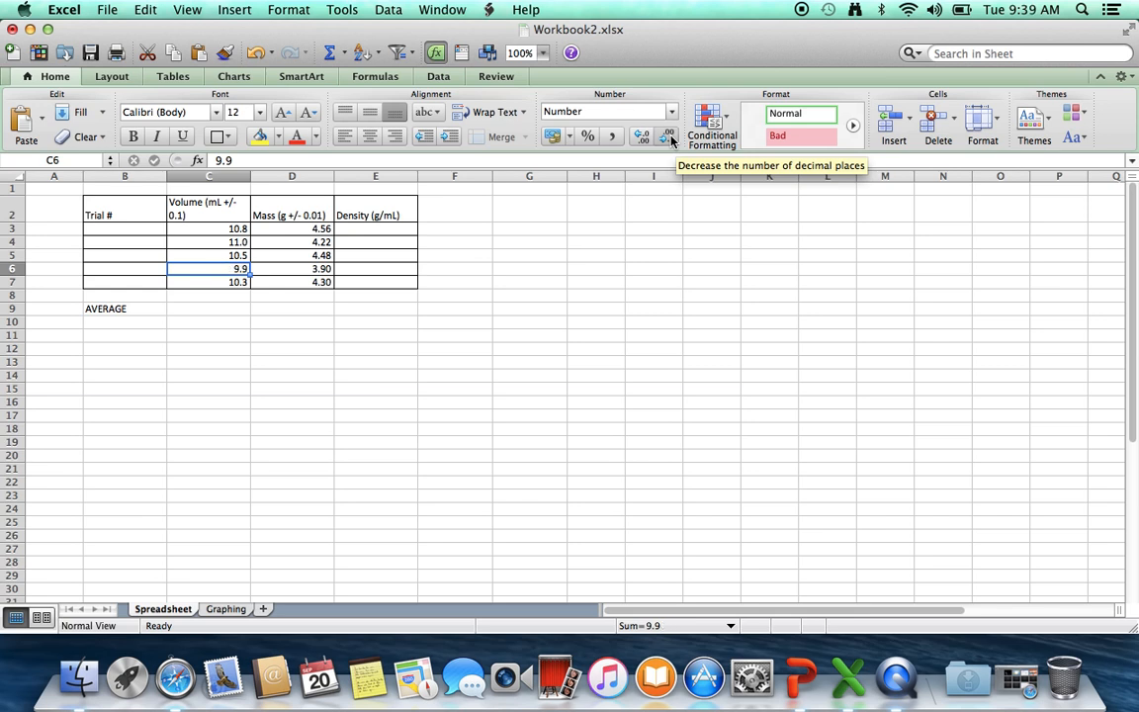
# - Adjust the decimal places of the volume cells C3 through C9 together so they show one decimal
pyautogui.click(454, 415)
pyautogui.moveTo(230, 228); pyautogui.dragTo(229, 309)
pyautogui.click(642, 138)
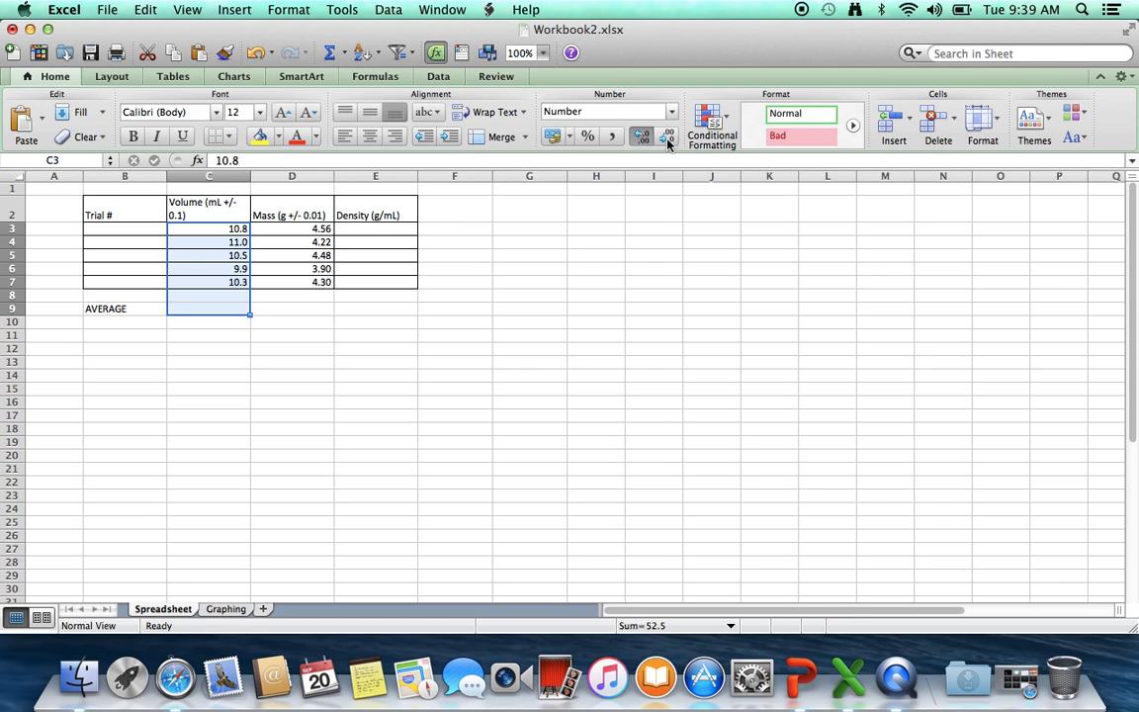
pyautogui.click(667, 140)
pyautogui.click(667, 141)
pyautogui.click(667, 141)
pyautogui.click(667, 141)
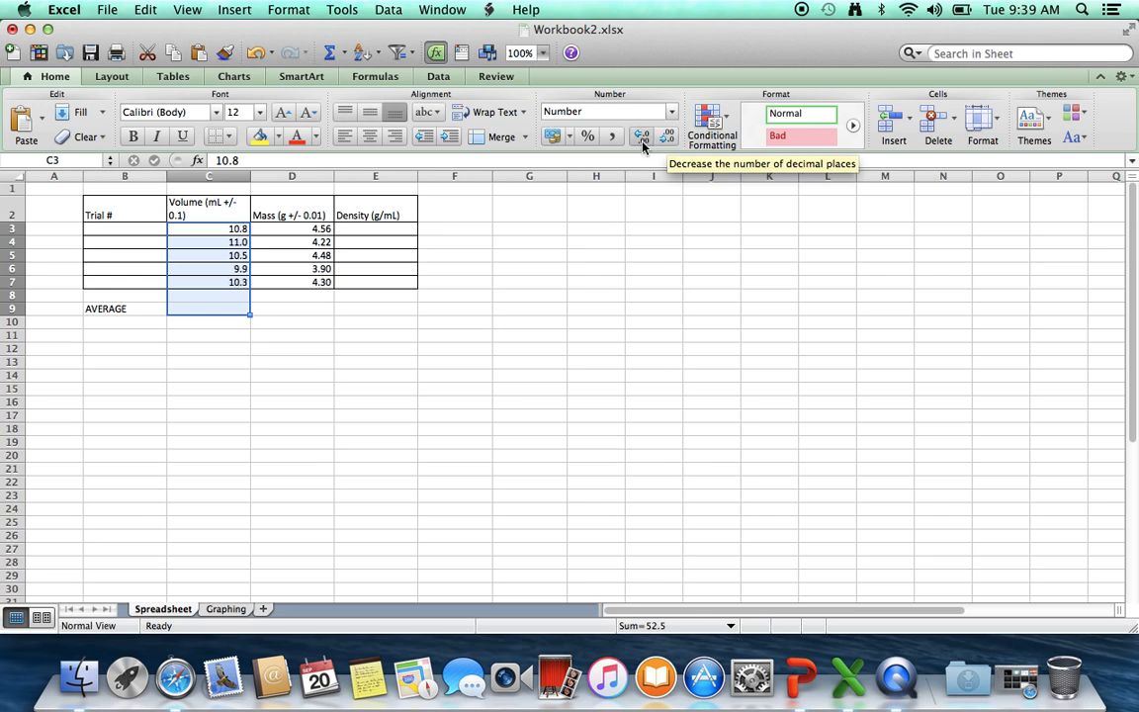
pyautogui.click(455, 386)
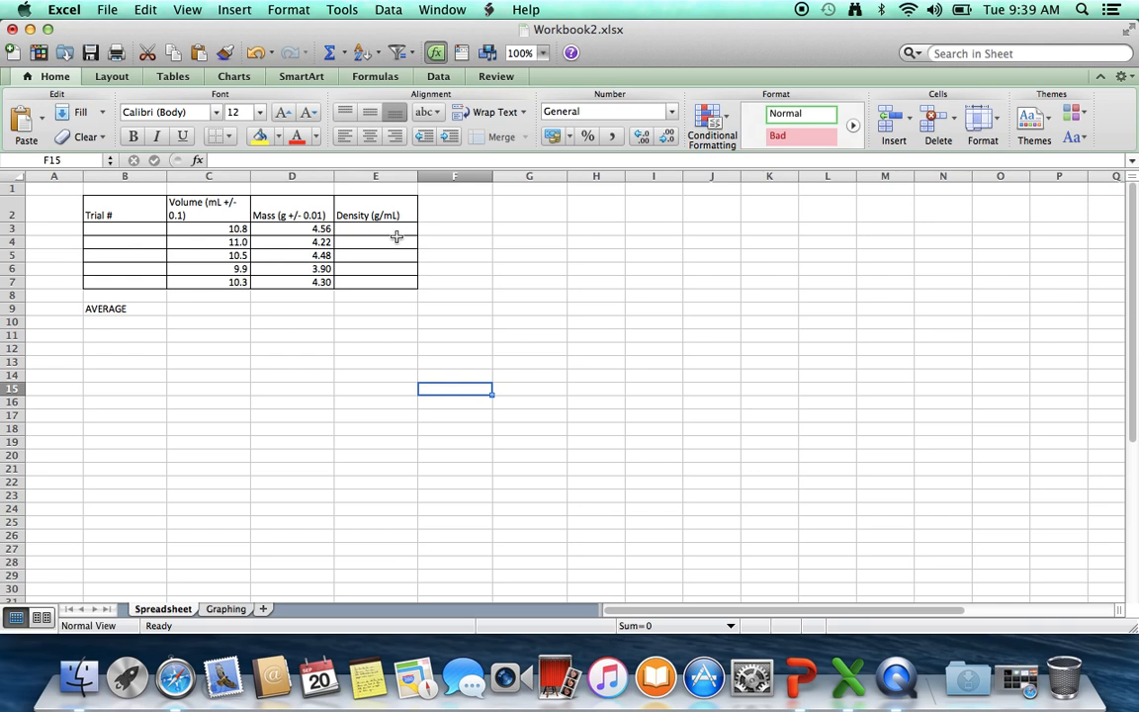
# - Enter 1 as the first trial number in cell B3
pyautogui.click(113, 231)
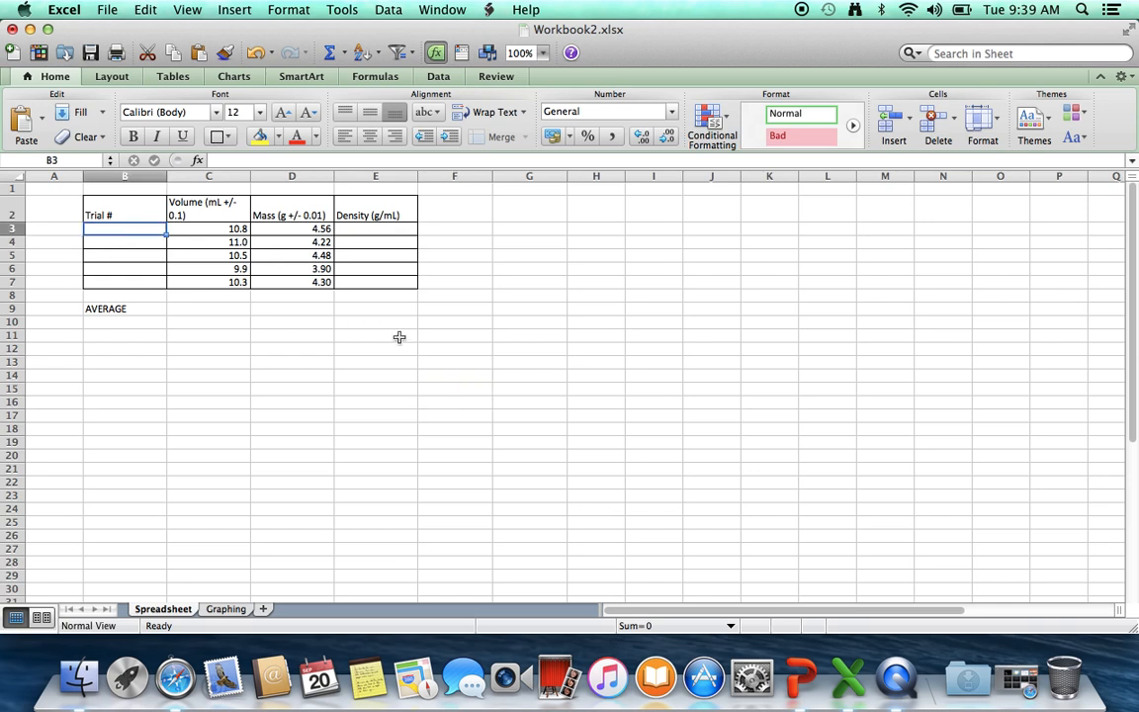
pyautogui.write('1')
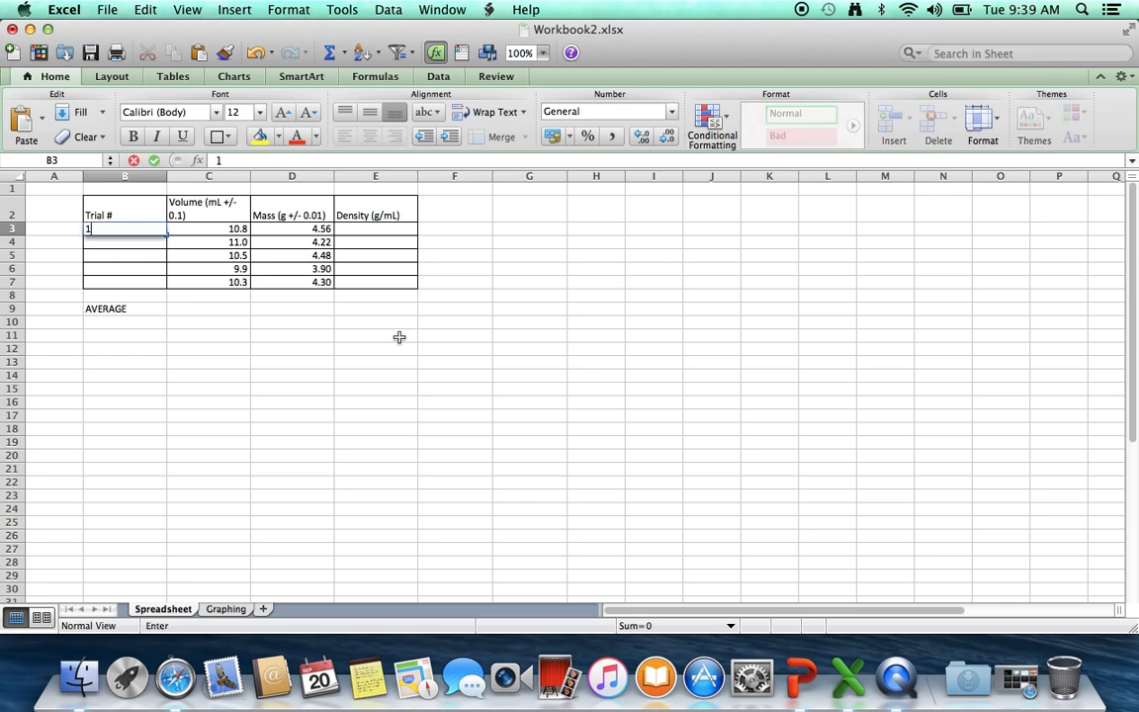
pyautogui.press('Return')
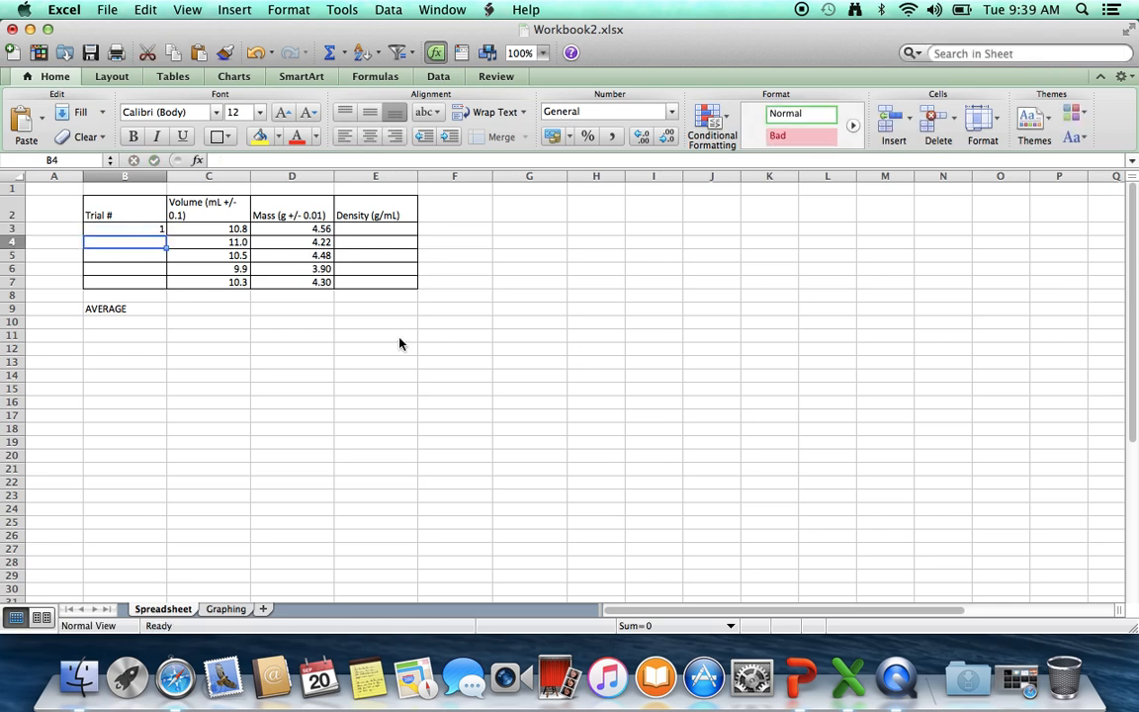
# - Extend the trial number from B3 down to B7 using the Fill Series option so trials run 1 to 5
pyautogui.click(144, 228)
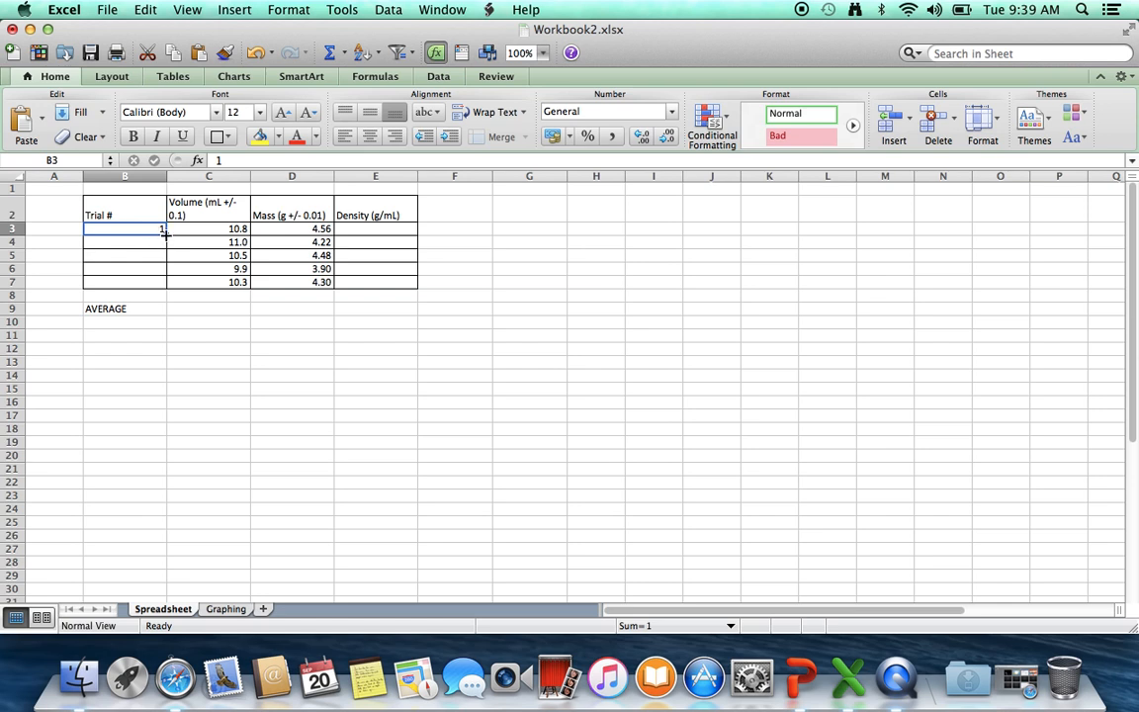
pyautogui.moveTo(166, 233); pyautogui.dragTo(168, 287)
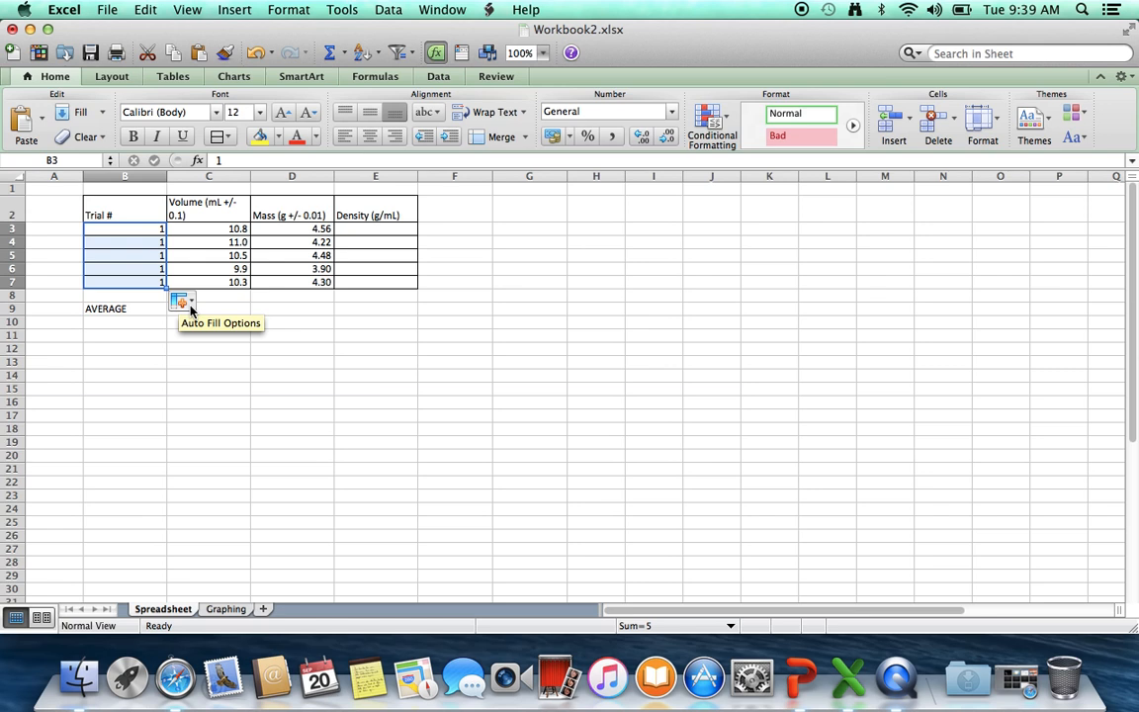
pyautogui.click(190, 304)
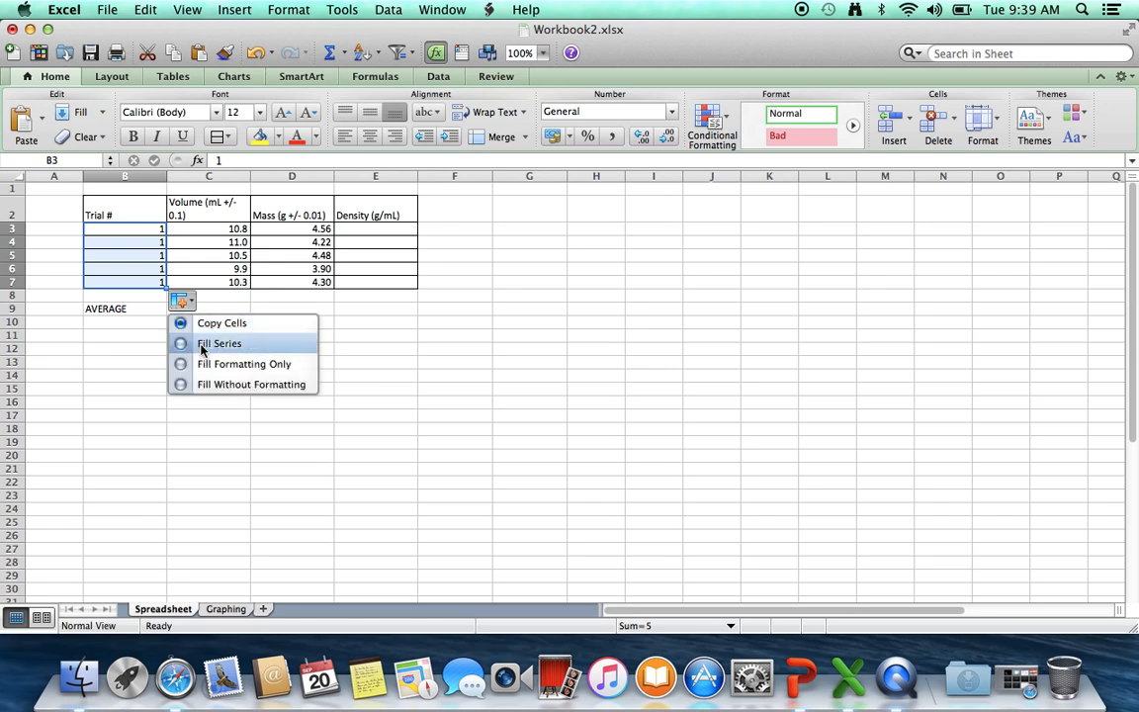
pyautogui.click(203, 344)
pyautogui.click(201, 348)
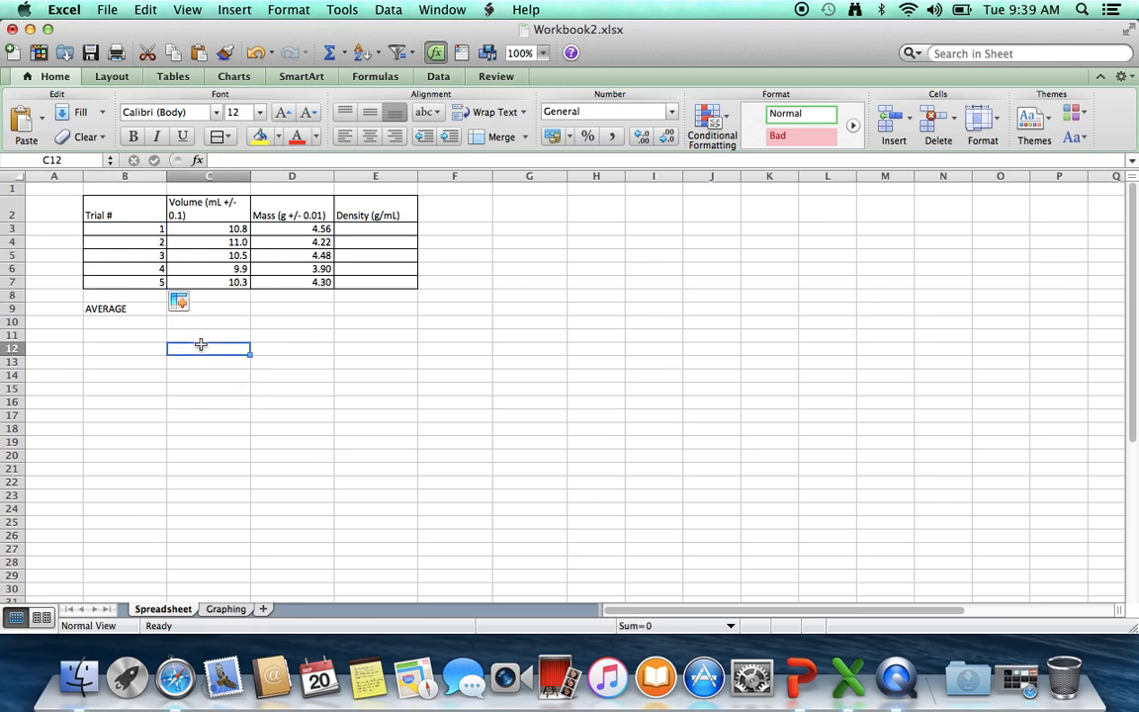
pyautogui.click(222, 312)
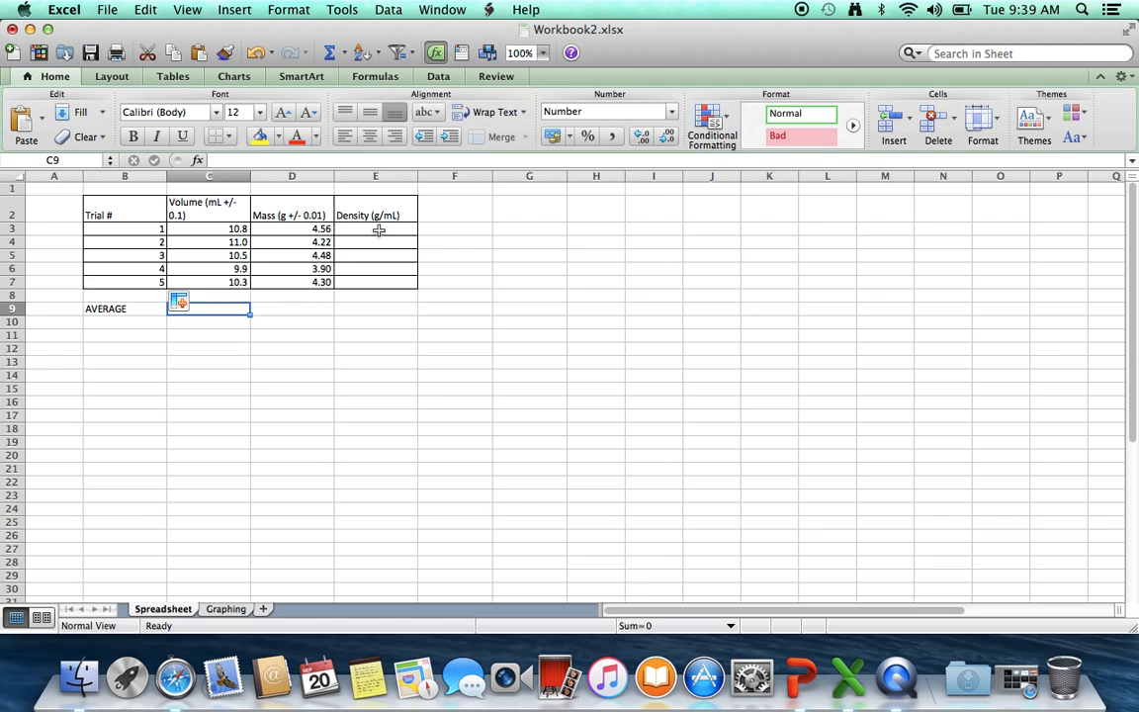
# - Calculate the first trial's density in cell E3 with the formula =D3/C3, dividing mass by volume
pyautogui.click(379, 231)
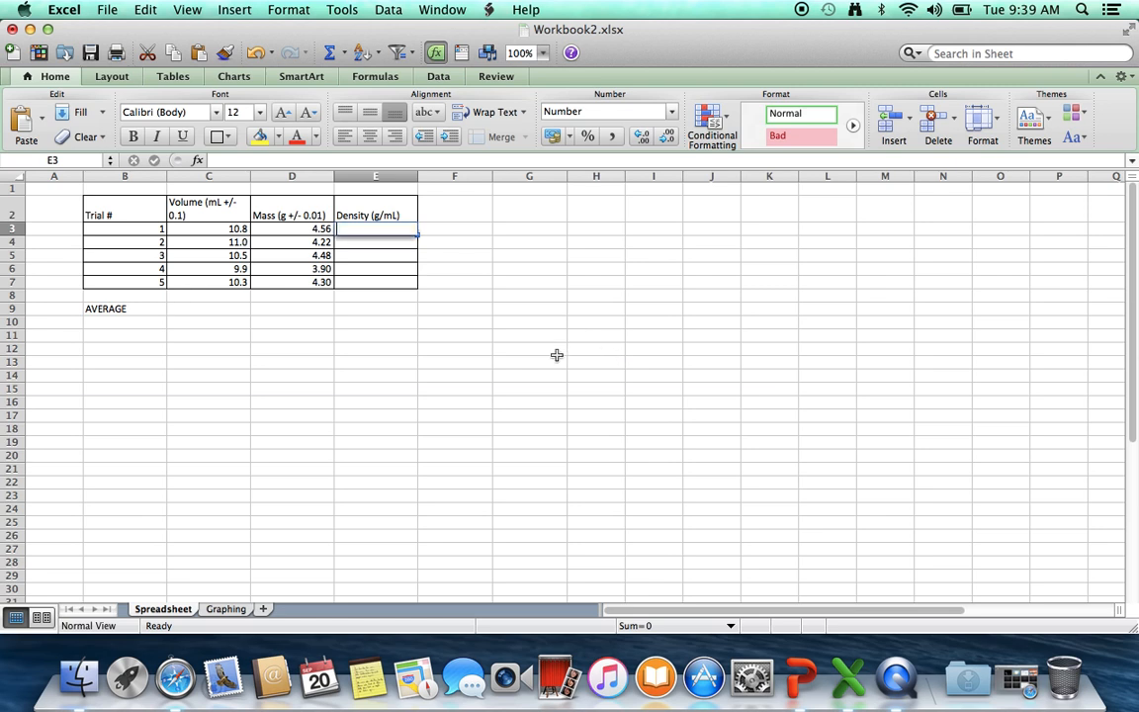
pyautogui.write('=')
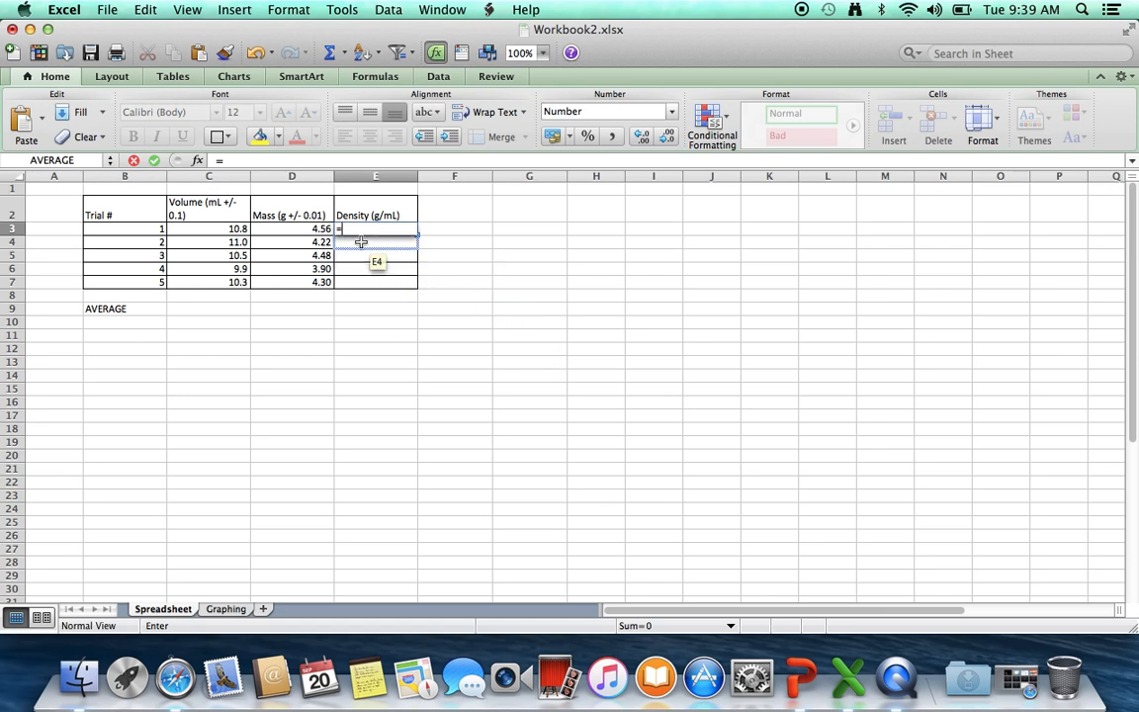
pyautogui.click(312, 228)
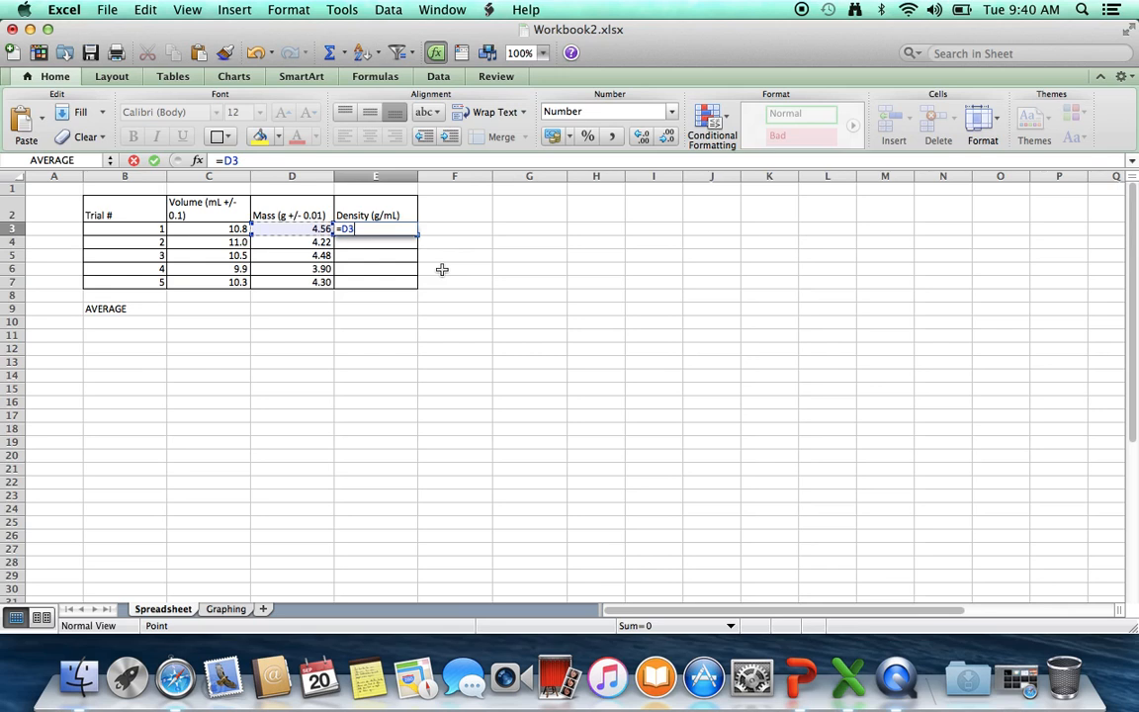
pyautogui.write('/')
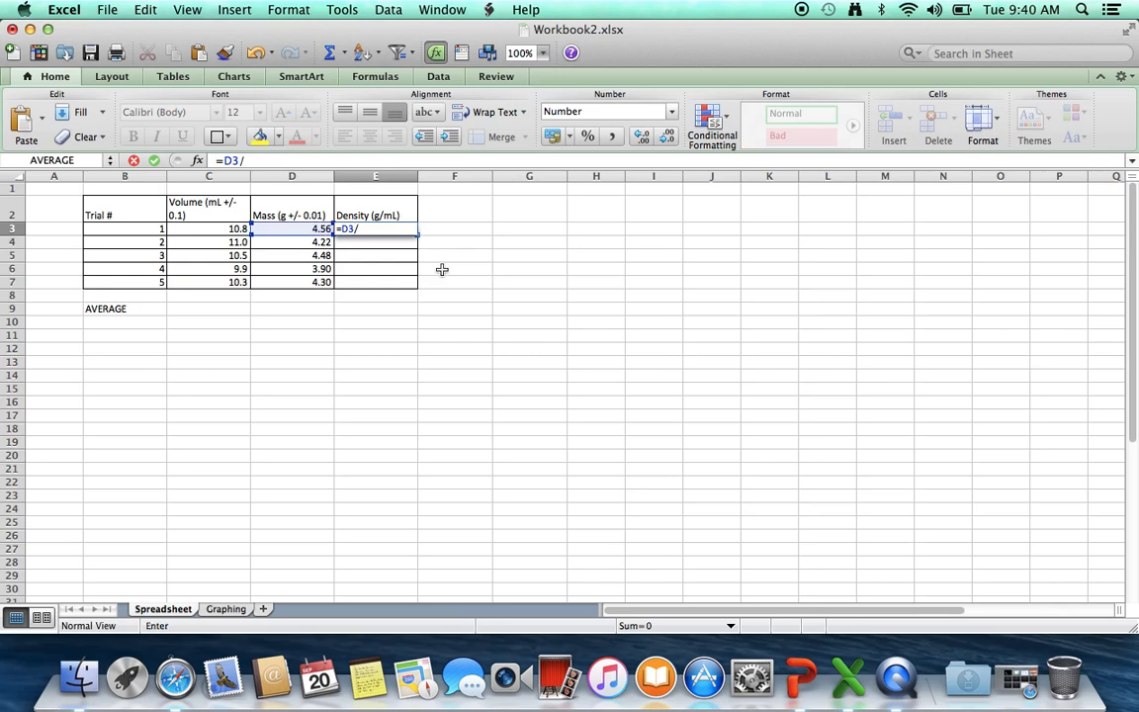
pyautogui.click(211, 229)
pyautogui.press('Return')
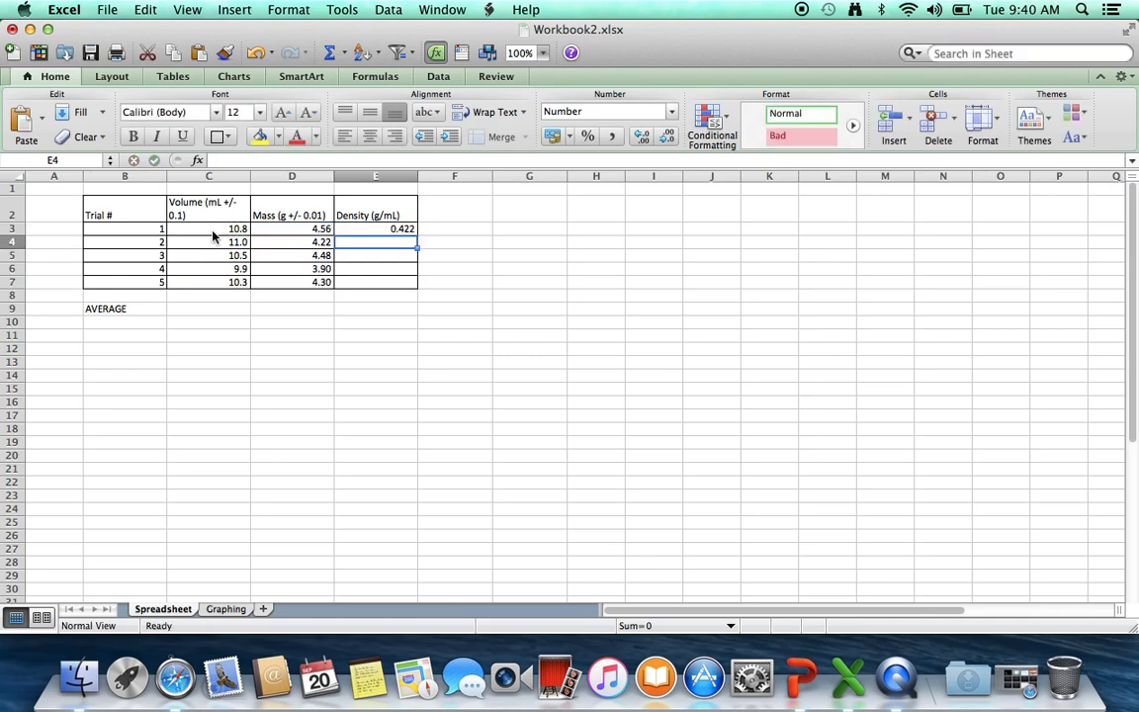
# - Copy the density formula from E3 down to E7 and check the formula in each density cell
pyautogui.click(405, 228)
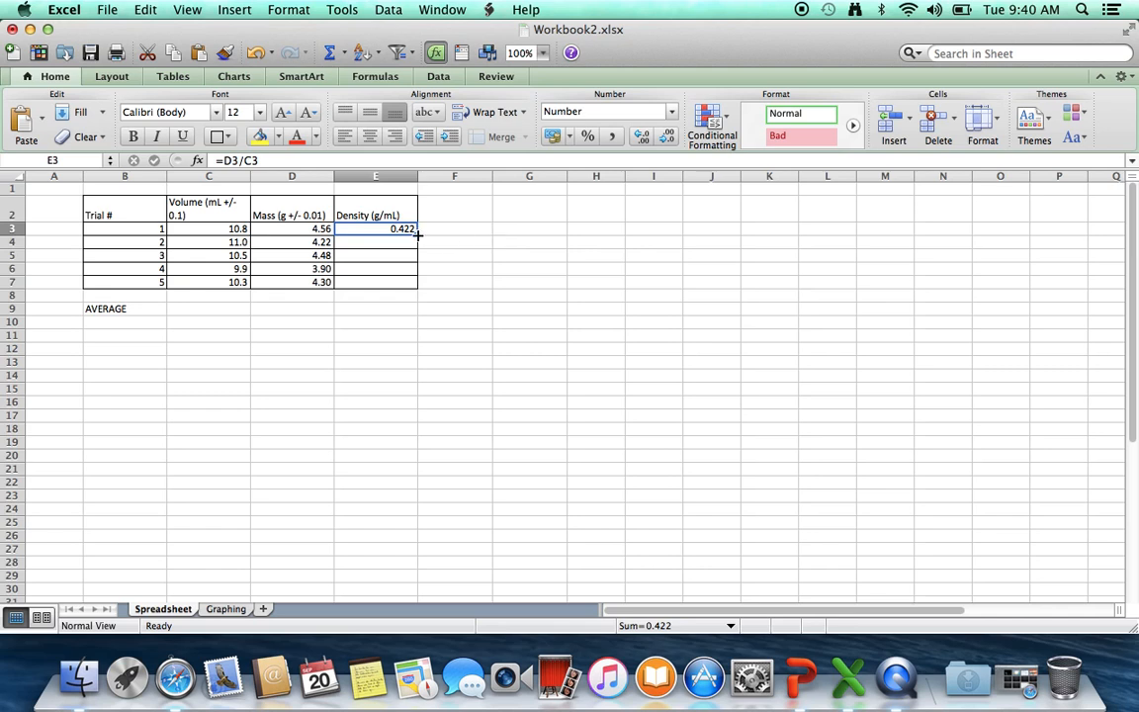
pyautogui.moveTo(418, 234); pyautogui.dragTo(418, 290)
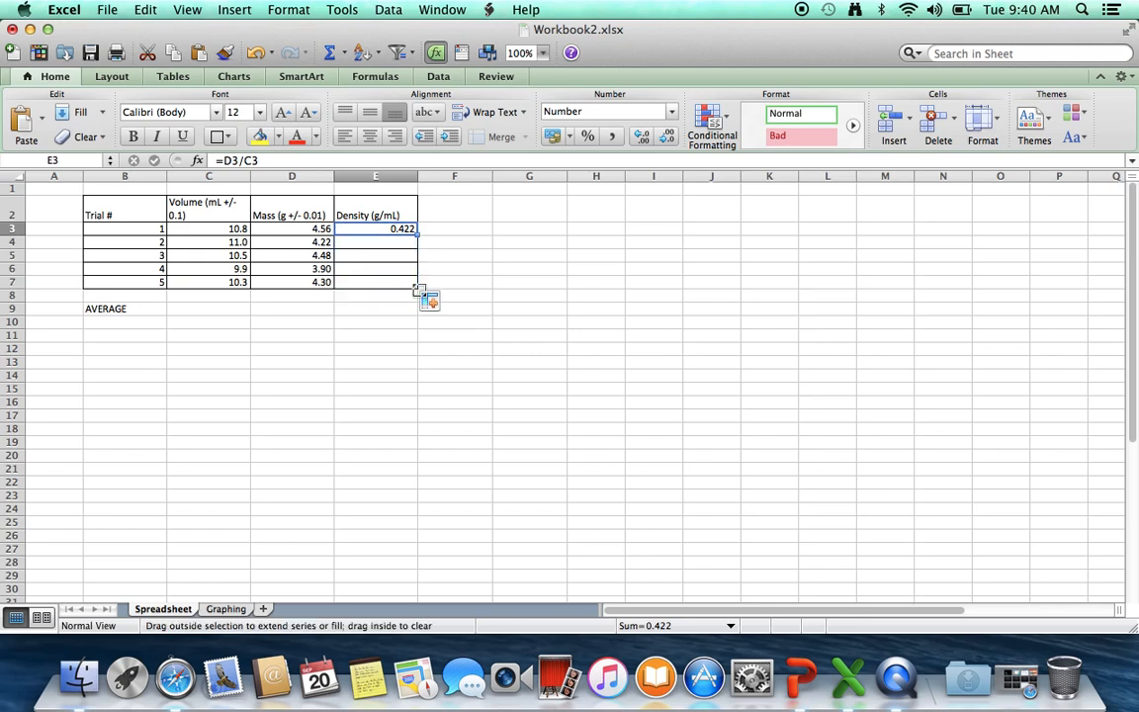
pyautogui.click(403, 228)
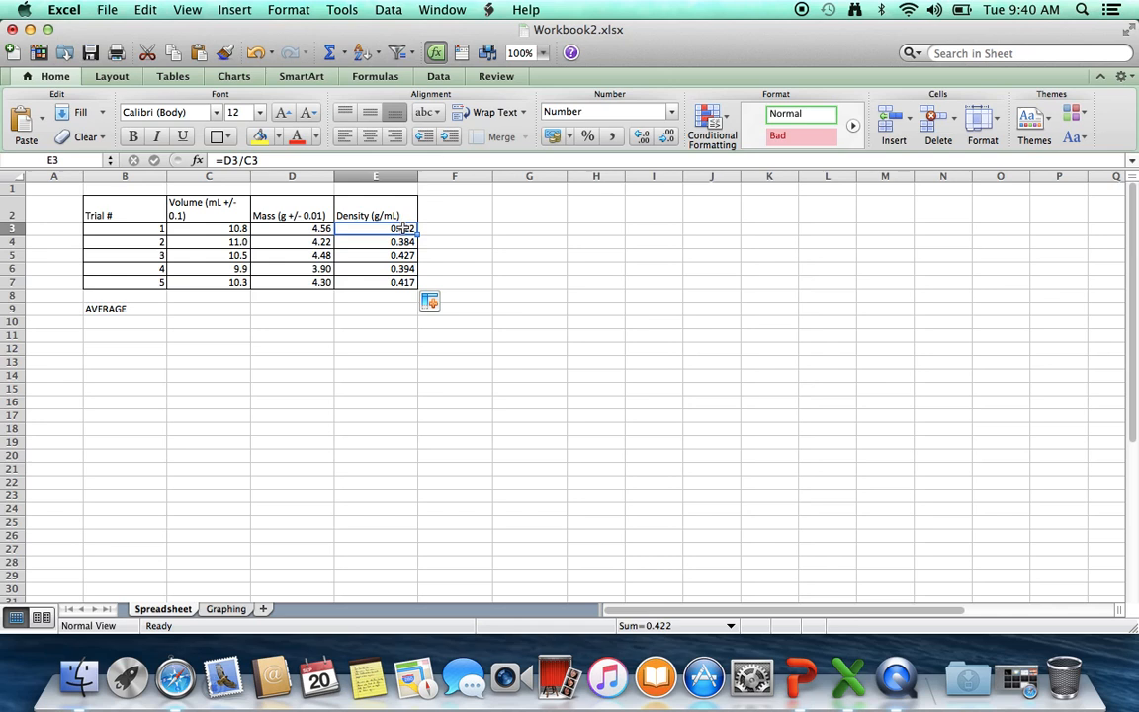
pyautogui.press('Down')
pyautogui.press('Down')
pyautogui.press('Down')
pyautogui.press('Down')
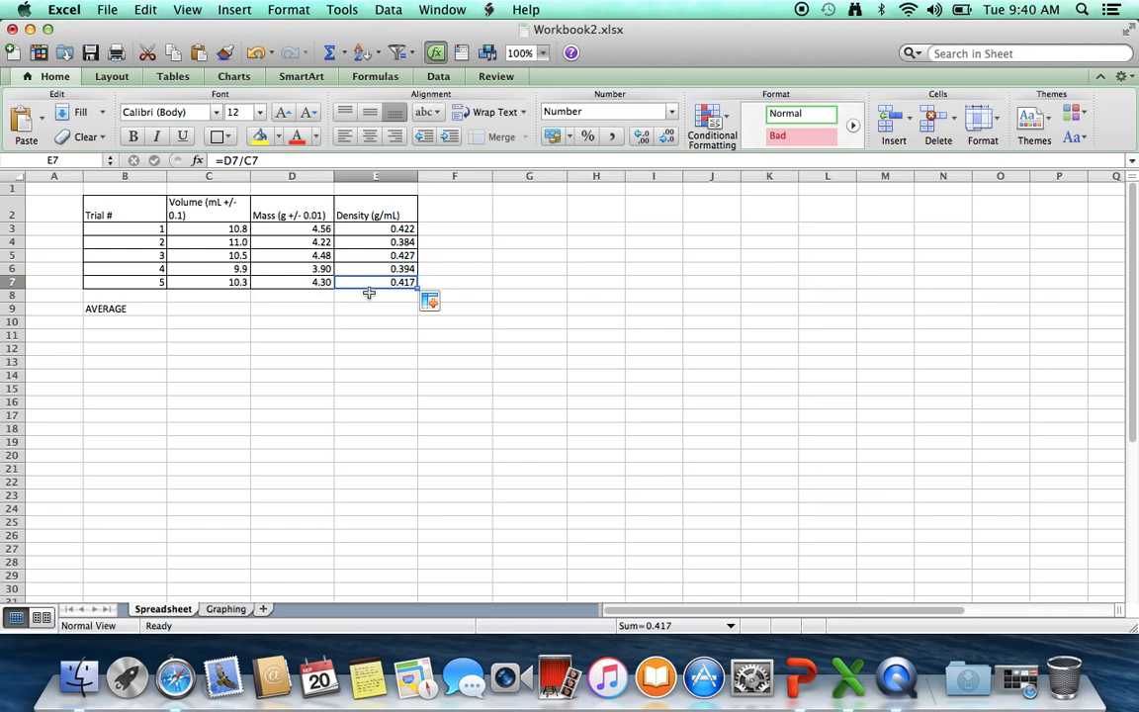
# - Browse the function categories for cell C9, including the list of Statistical functions
pyautogui.click(226, 308)
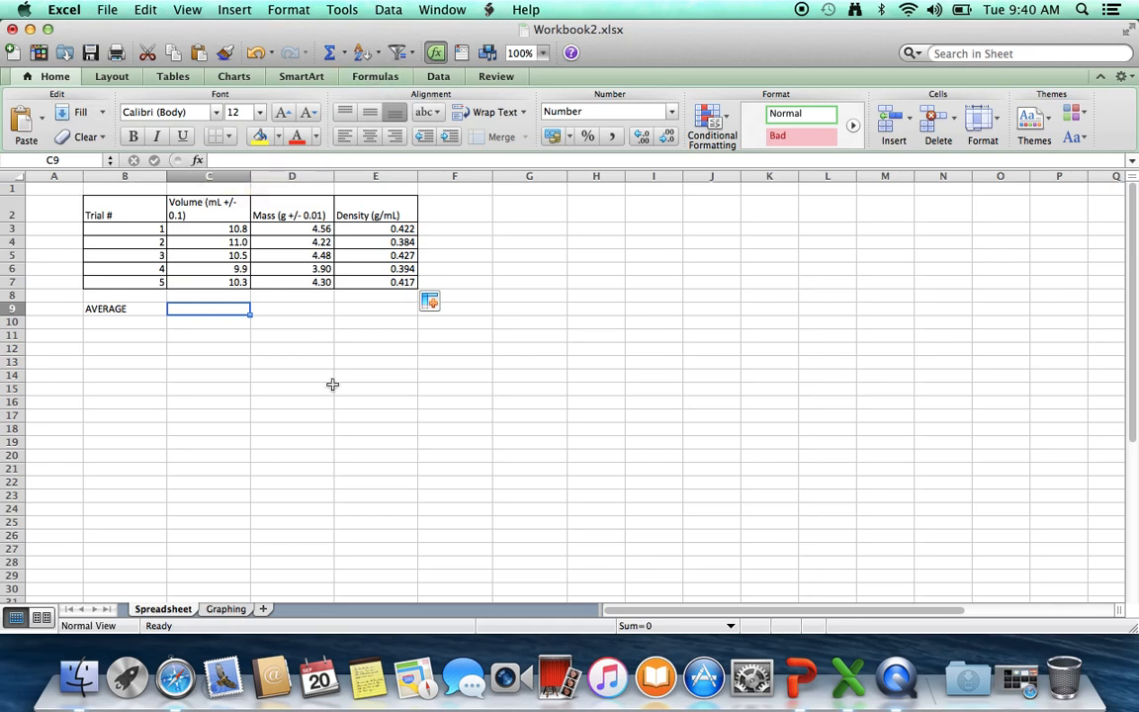
pyautogui.click(341, 75)
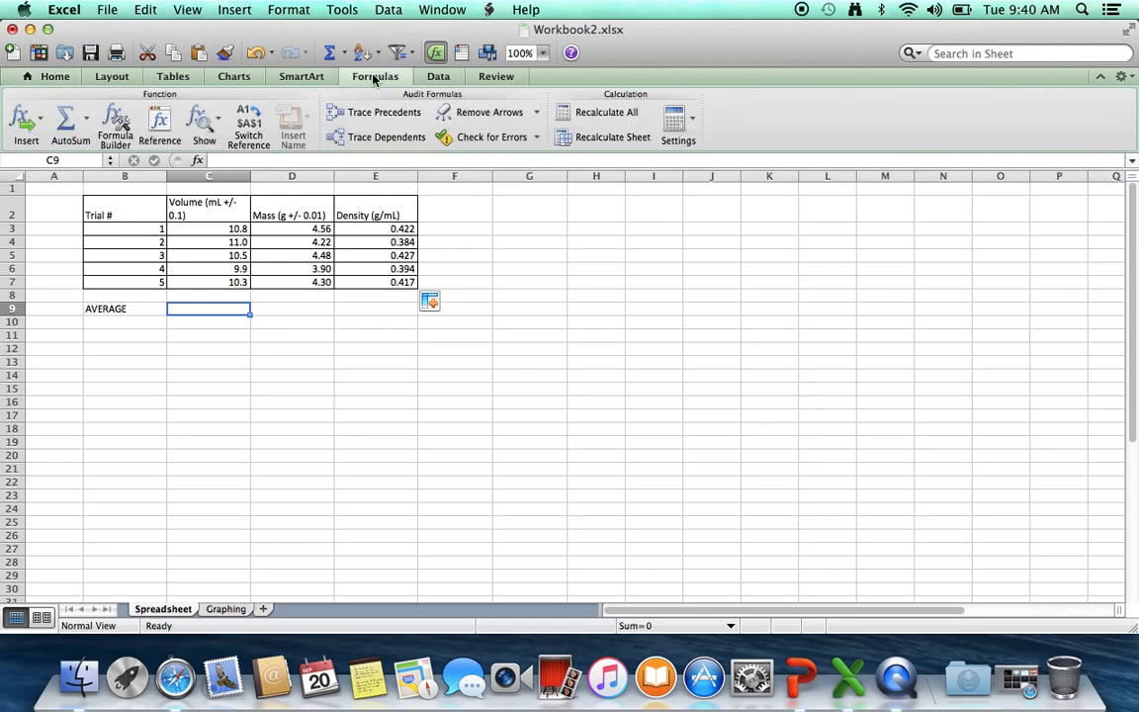
pyautogui.click(38, 119)
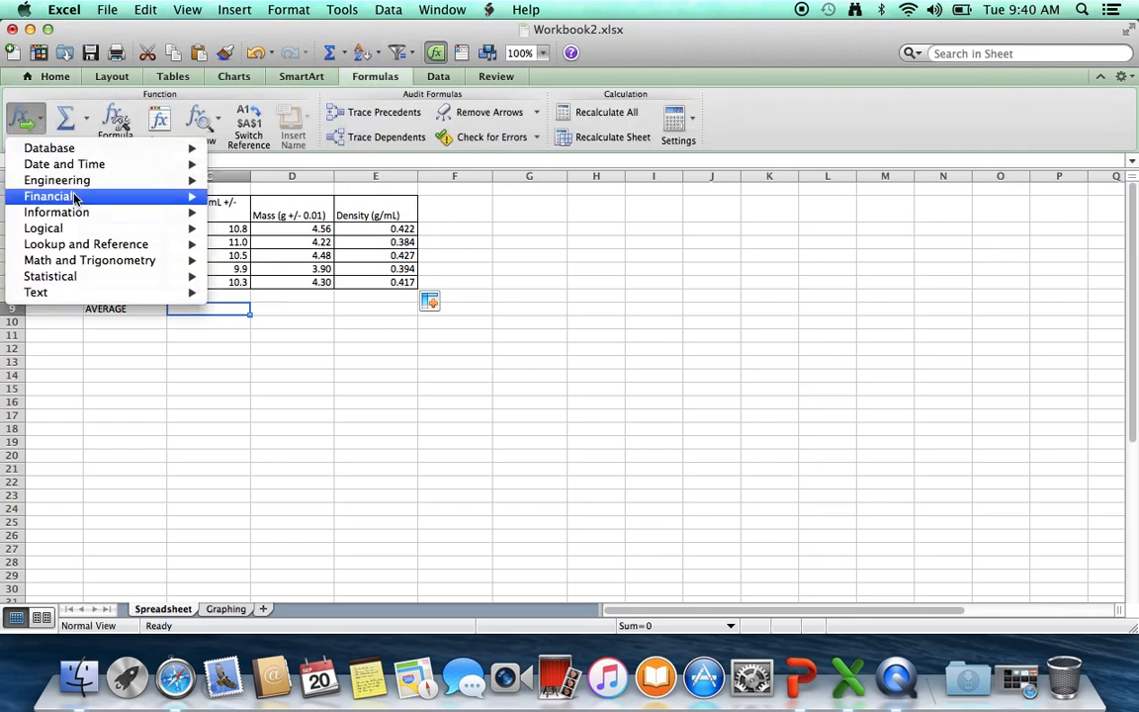
pyautogui.moveTo(80, 186)
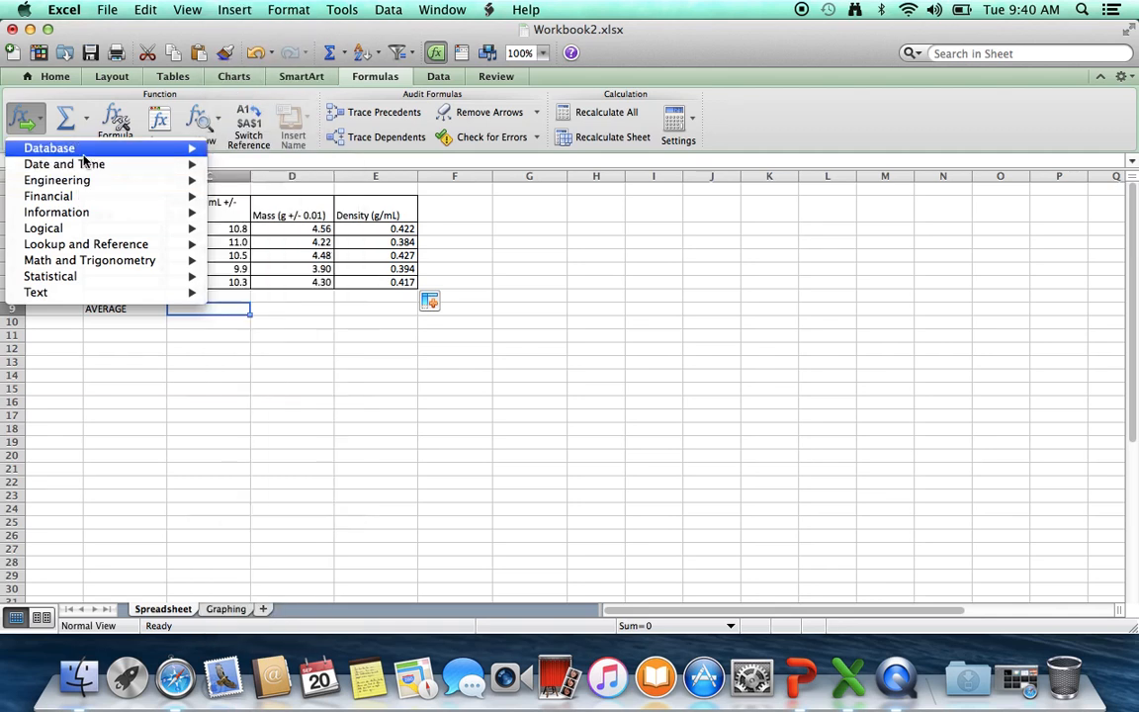
pyautogui.moveTo(81, 277)
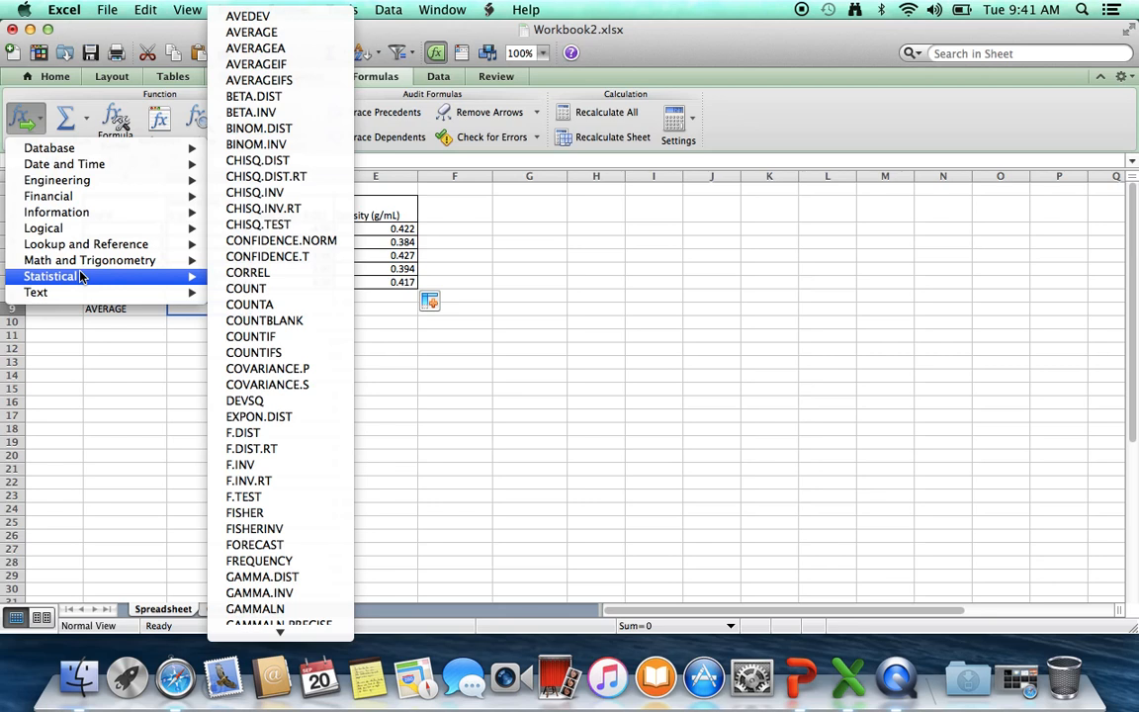
pyautogui.click(135, 348)
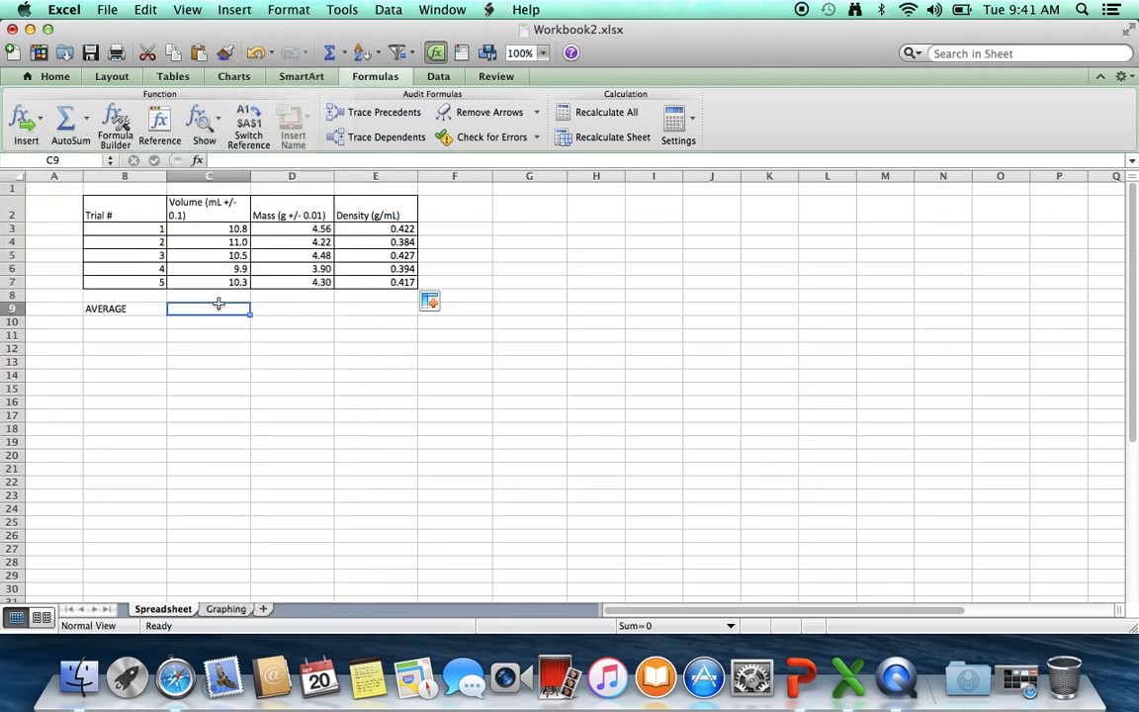
# - Calculate the average volume in cell C9 with the formula =AVERAGE(C3:C7)
pyautogui.write('=asv')
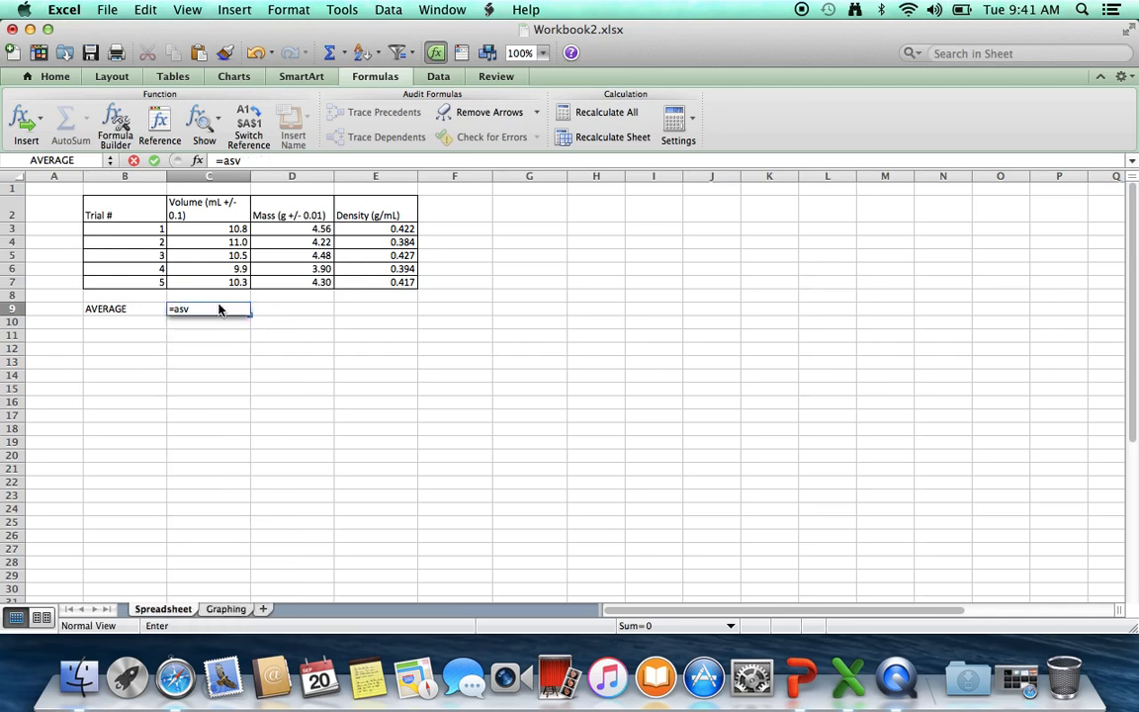
pyautogui.press('BackSpace')
pyautogui.press('BackSpace')
pyautogui.press('Down')
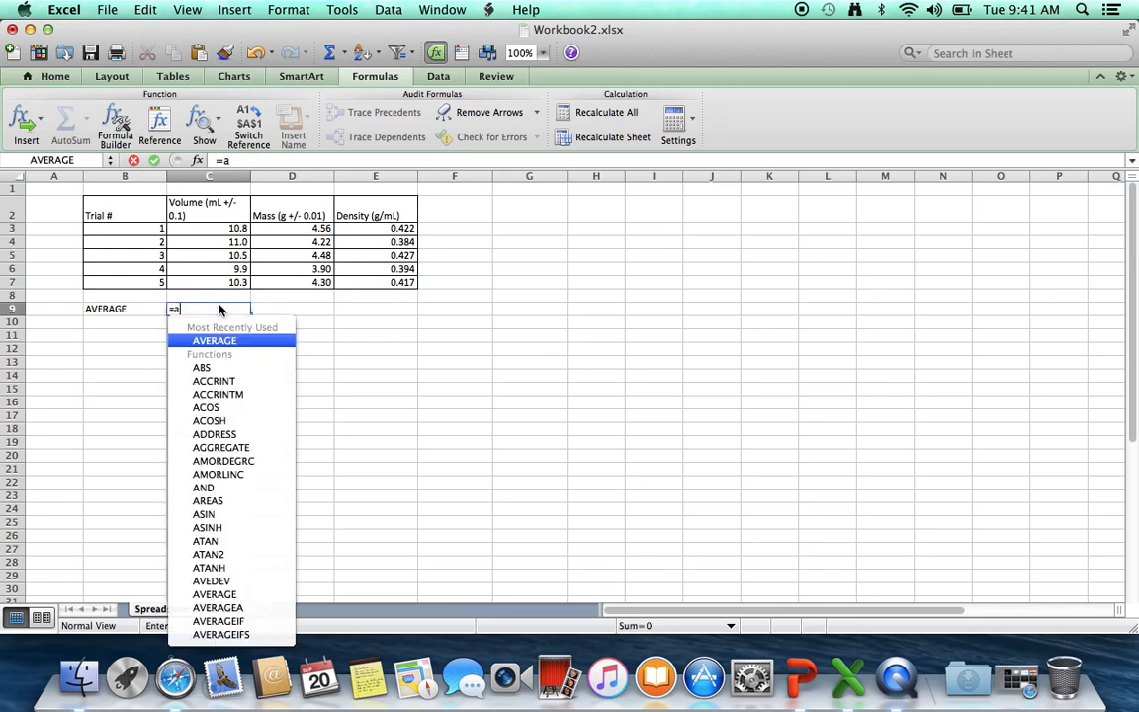
pyautogui.press('Tab')
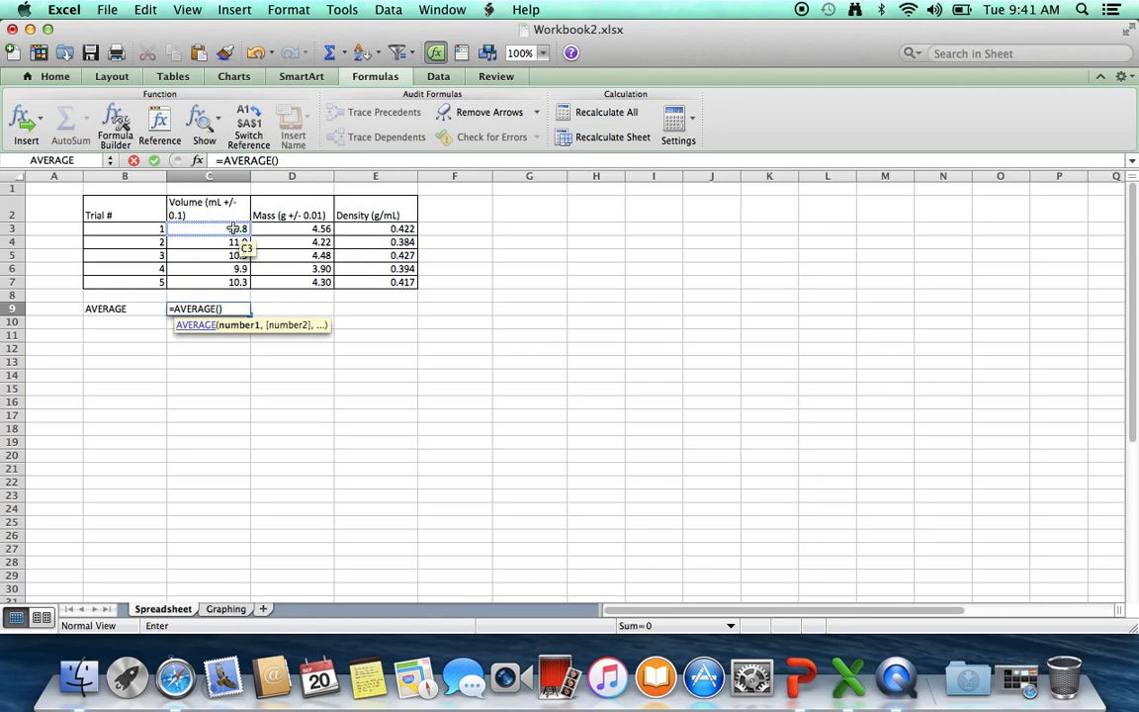
pyautogui.moveTo(232, 228); pyautogui.dragTo(237, 286)
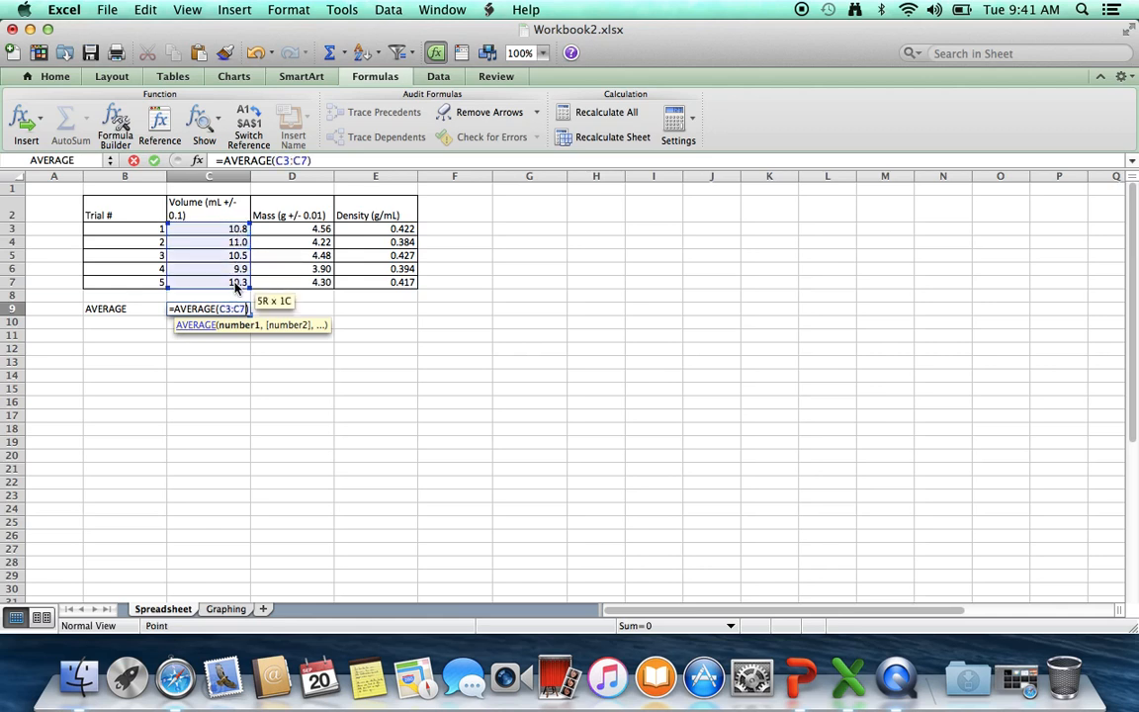
pyautogui.press('Return')
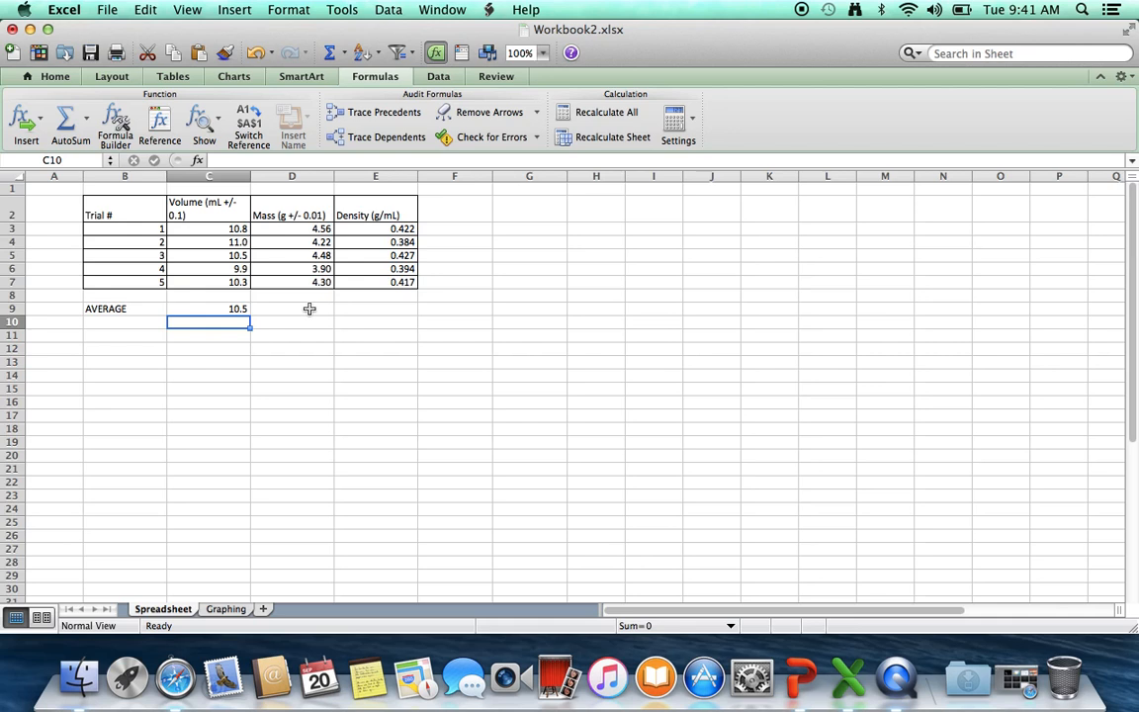
# - Calculate the average mass in cell D9 with the formula =AVERAGE(D3:D7)
pyautogui.click(309, 308)
pyautogui.write('=')
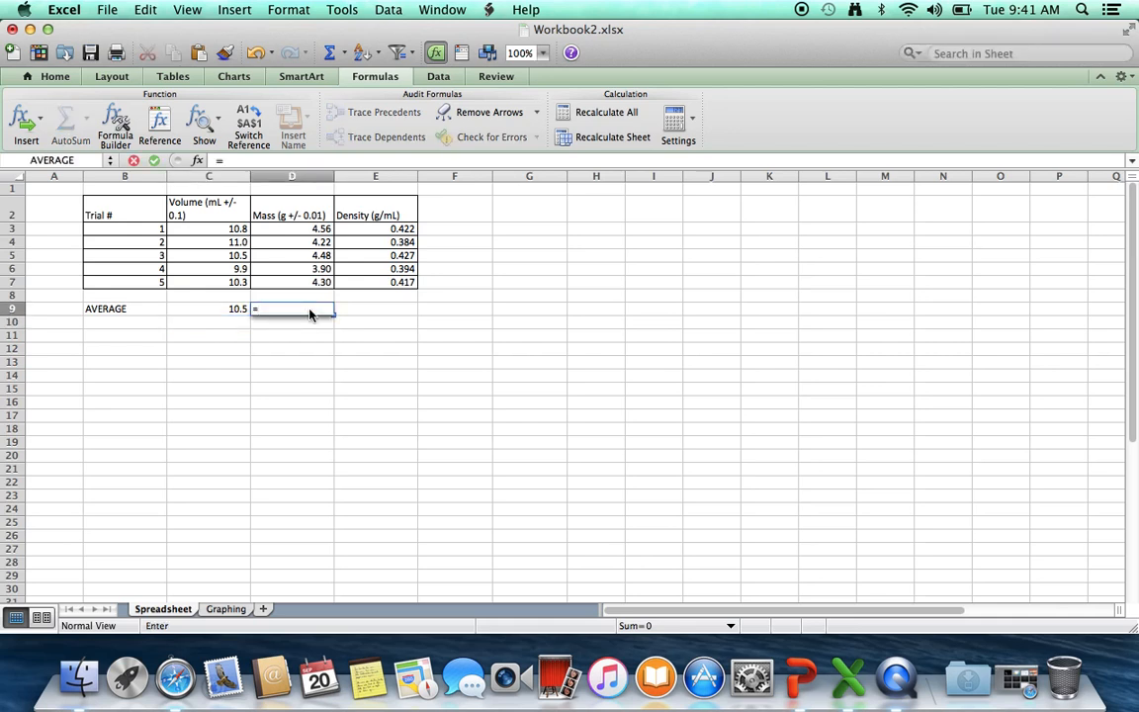
pyautogui.write('average(')
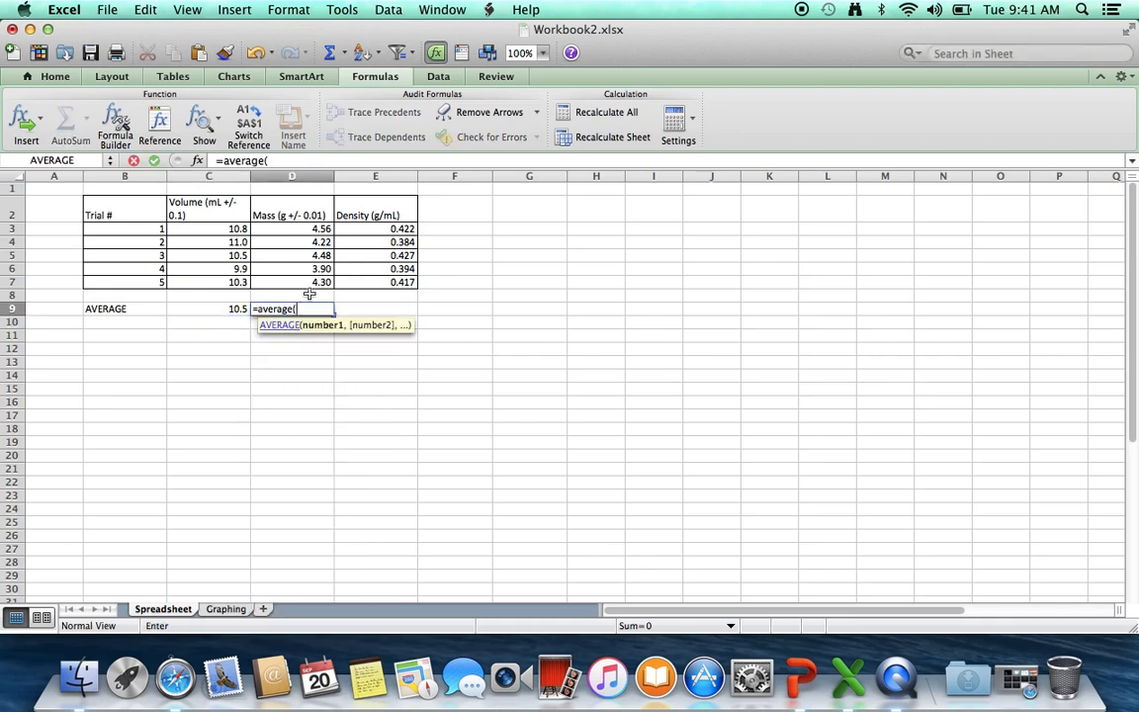
pyautogui.click(291, 228)
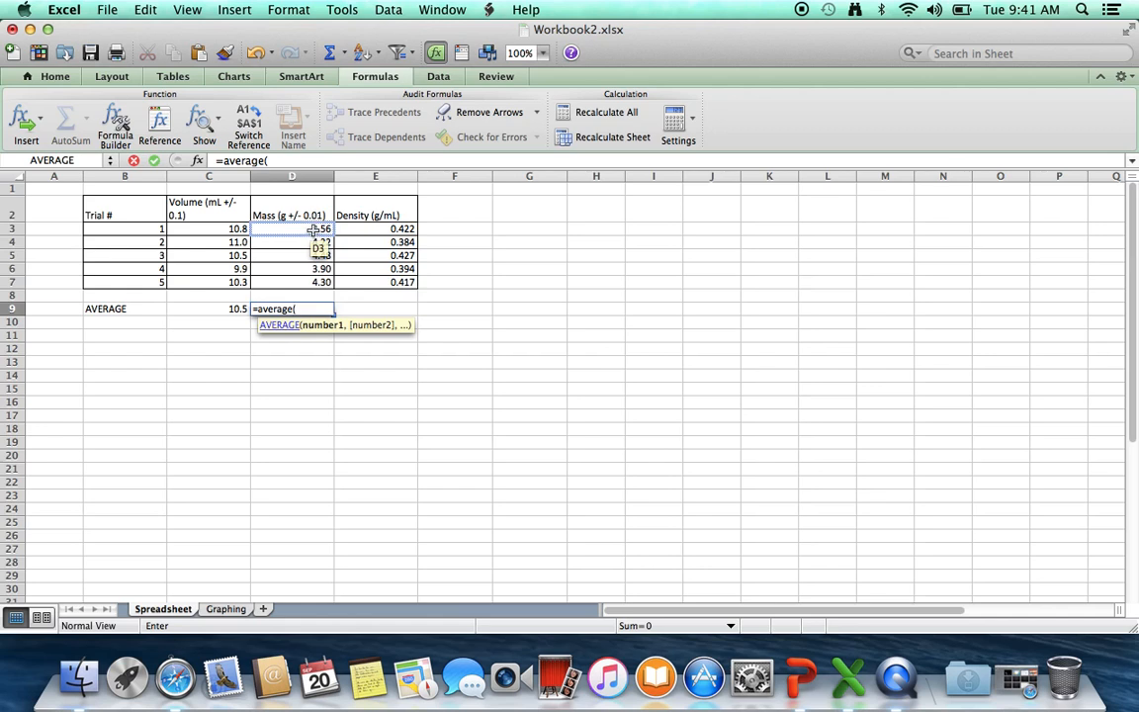
pyautogui.moveTo(312, 272); pyautogui.dragTo(316, 285)
pyautogui.press('Return')
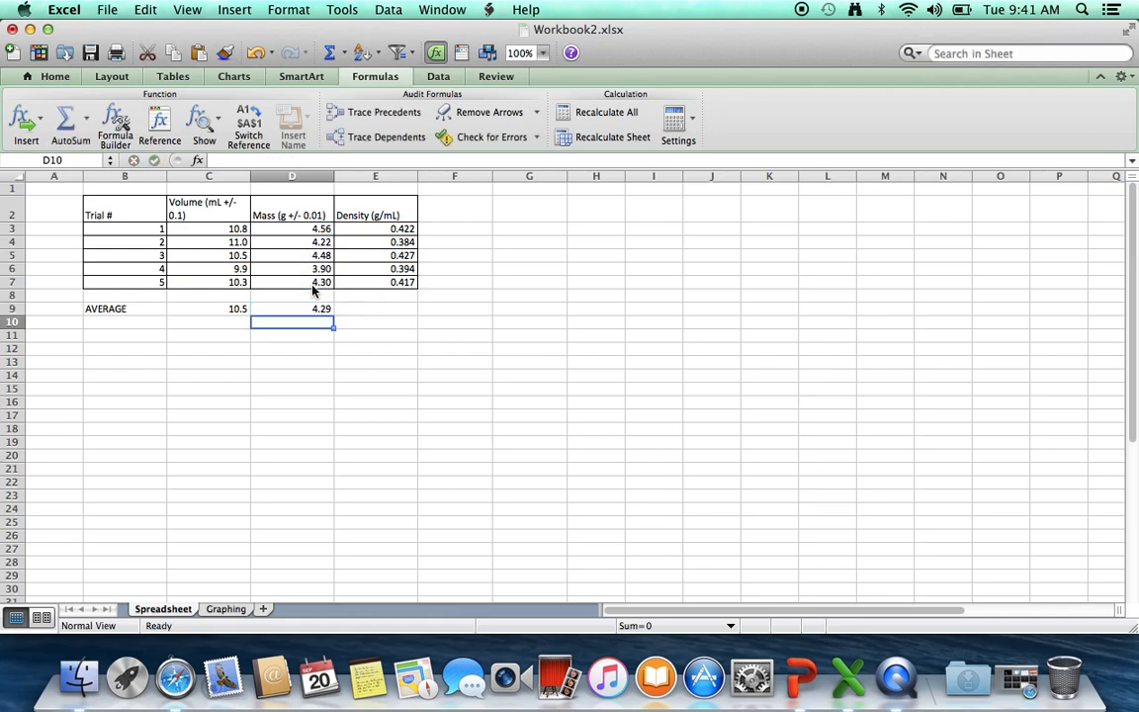
# - Copy the average volume formula from C9 across the AVERAGE row to E9
pyautogui.click(223, 308)
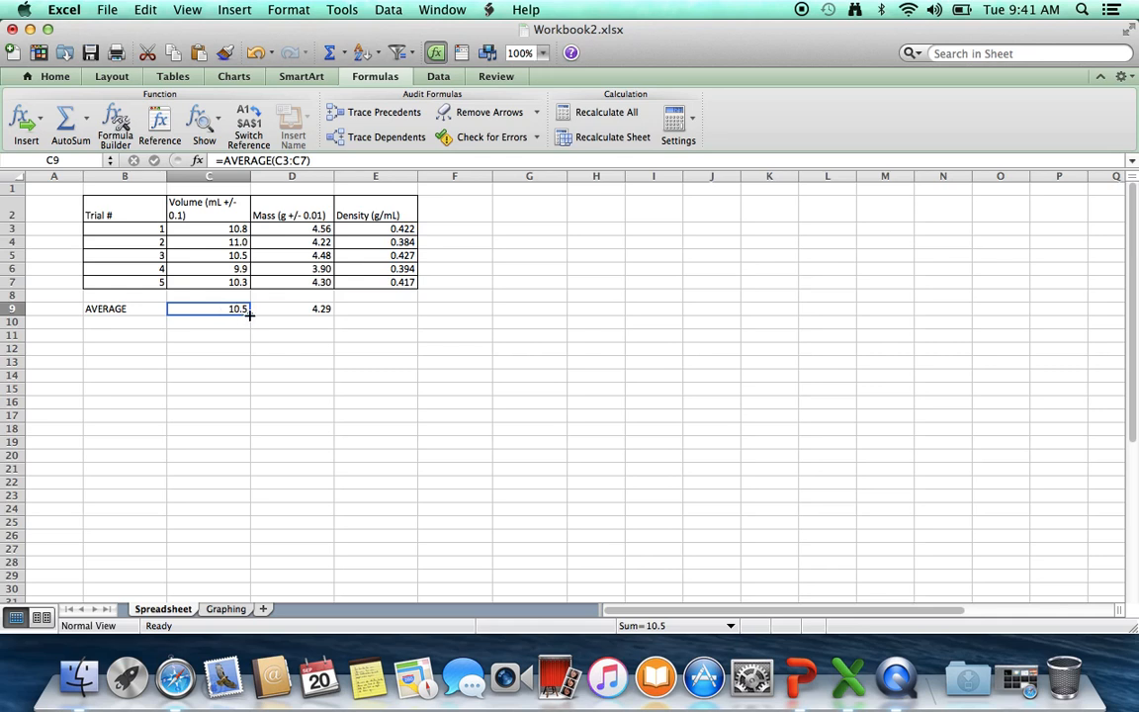
pyautogui.moveTo(250, 315); pyautogui.dragTo(401, 310)
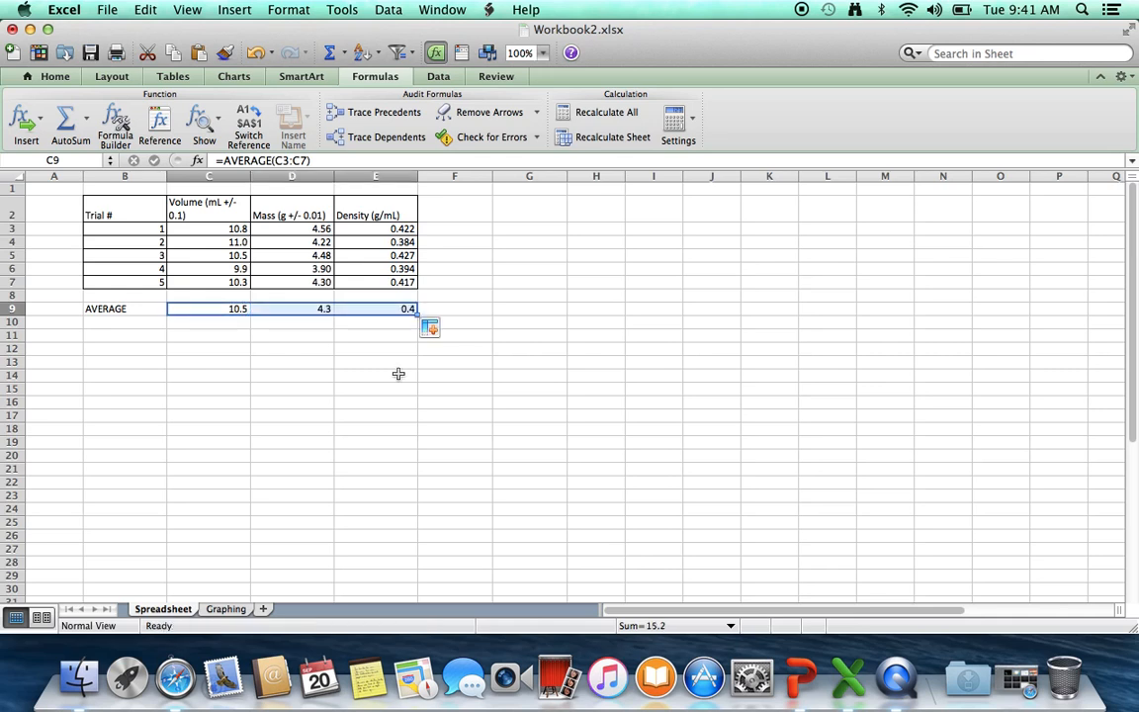
pyautogui.click(327, 364)
# - Format the average mass in D9 to two decimal places and the average density in E9 to three
pyautogui.click(321, 307)
pyautogui.click(41, 77)
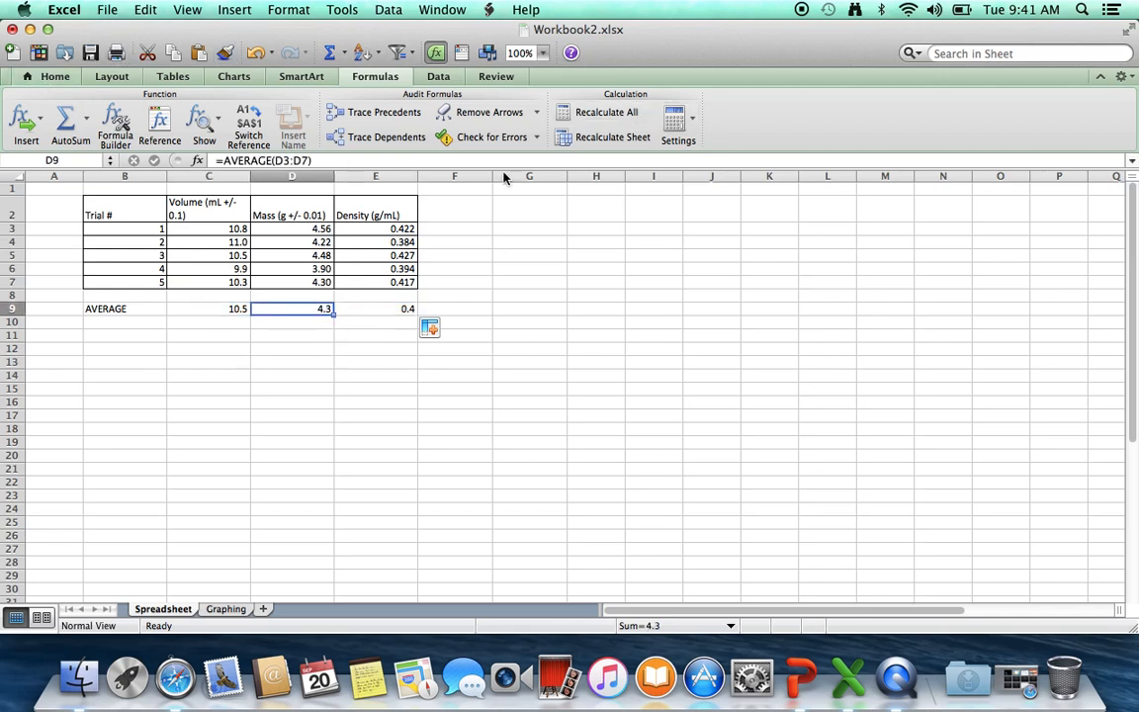
pyautogui.click(668, 140)
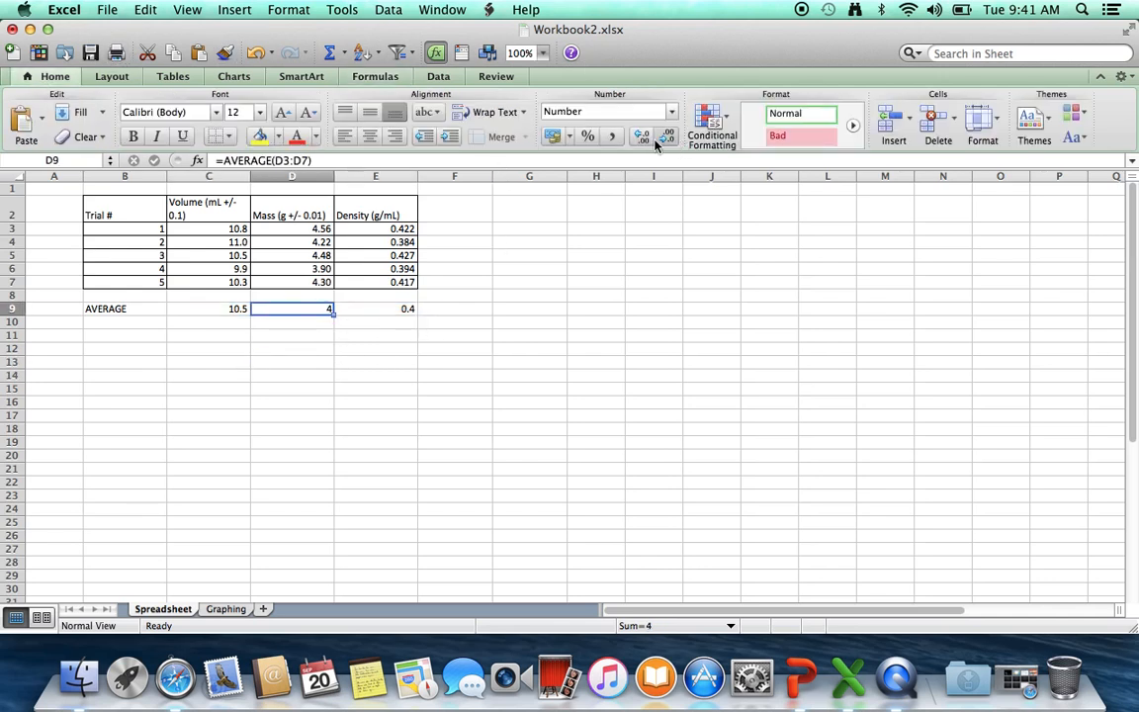
pyautogui.click(644, 142)
pyautogui.click(643, 141)
pyautogui.click(407, 302)
pyautogui.click(643, 141)
pyautogui.click(643, 142)
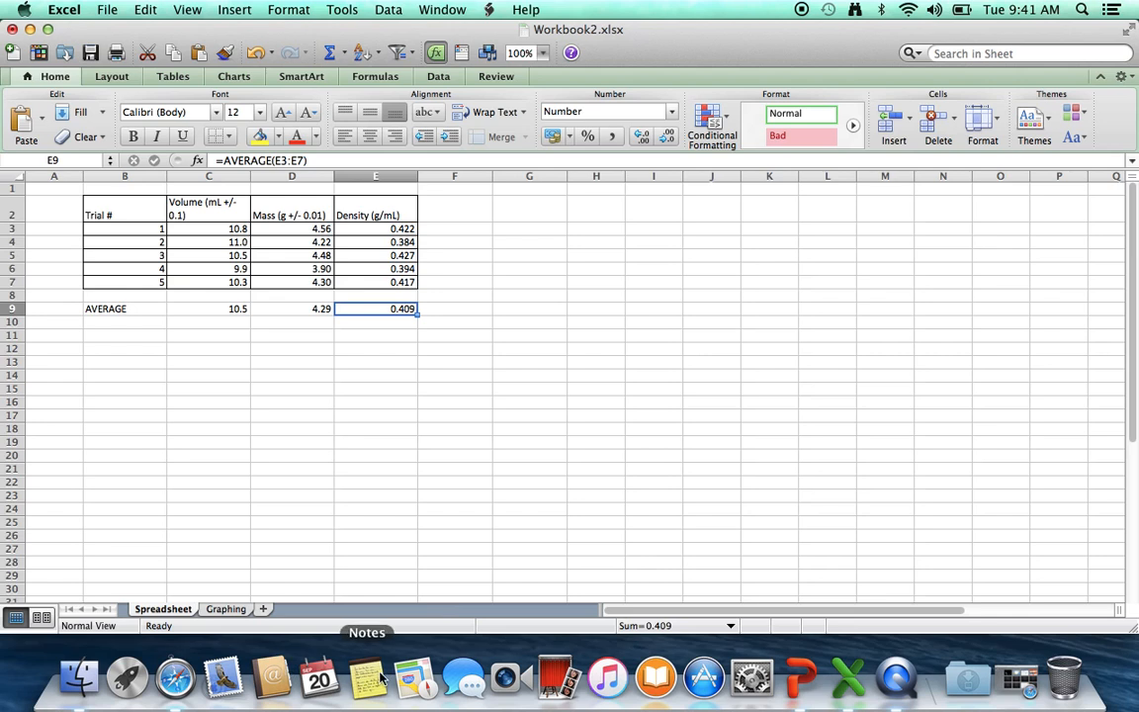
pyautogui.click(527, 415)
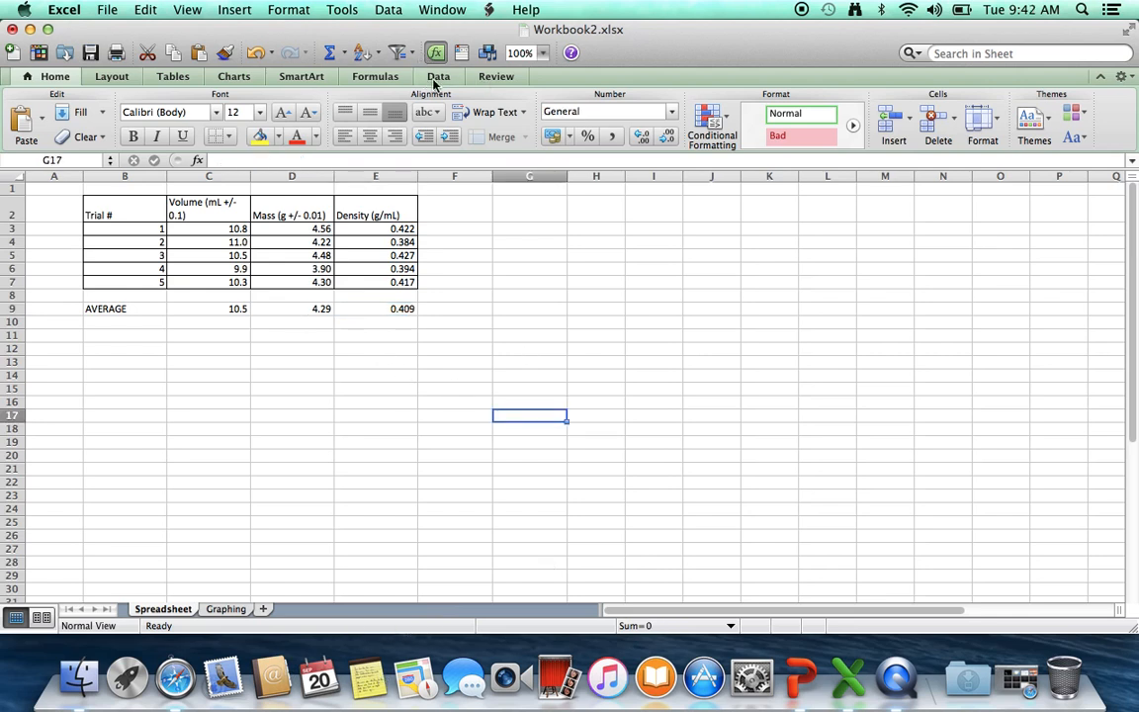
pyautogui.click(436, 77)
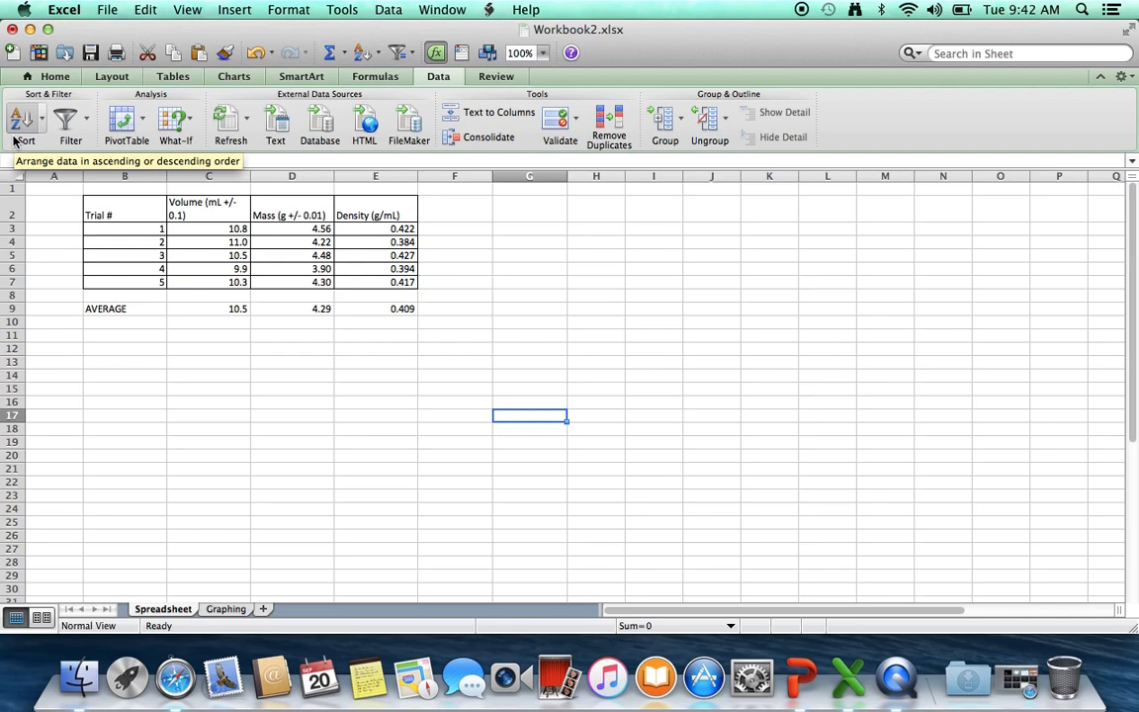
pyautogui.click(57, 76)
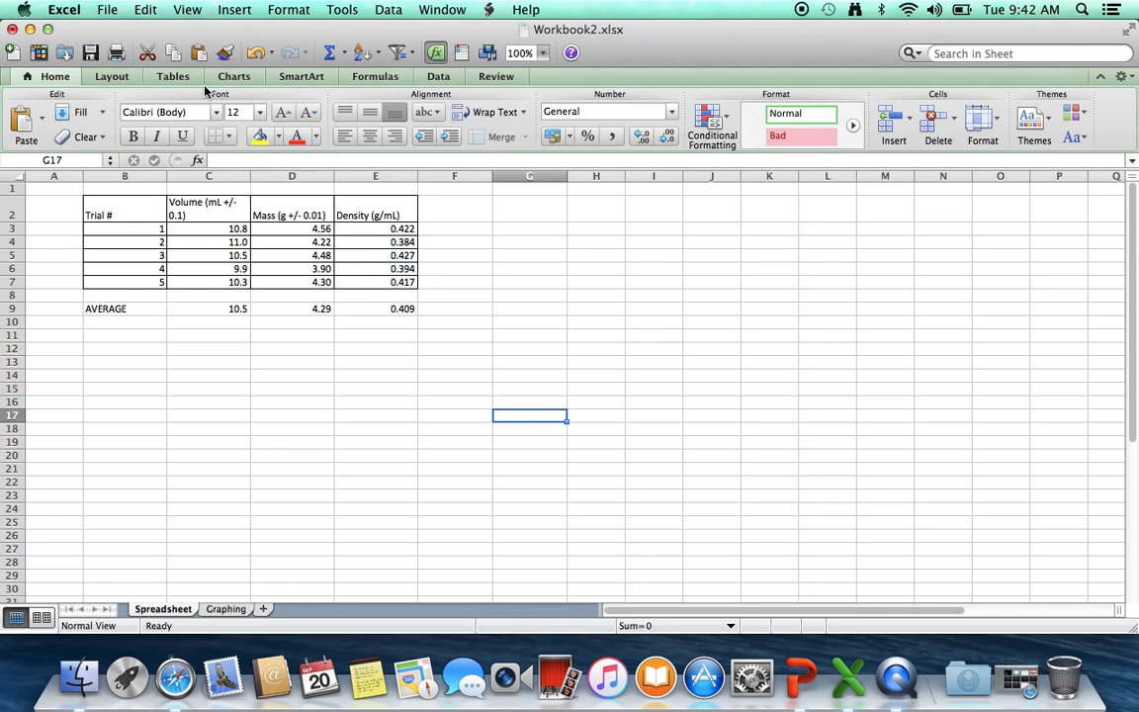
# - Try fitting the printed sheet to 1 page wide by 1 page tall, and turn the option off again
pyautogui.click(112, 76)
pyautogui.click(111, 76)
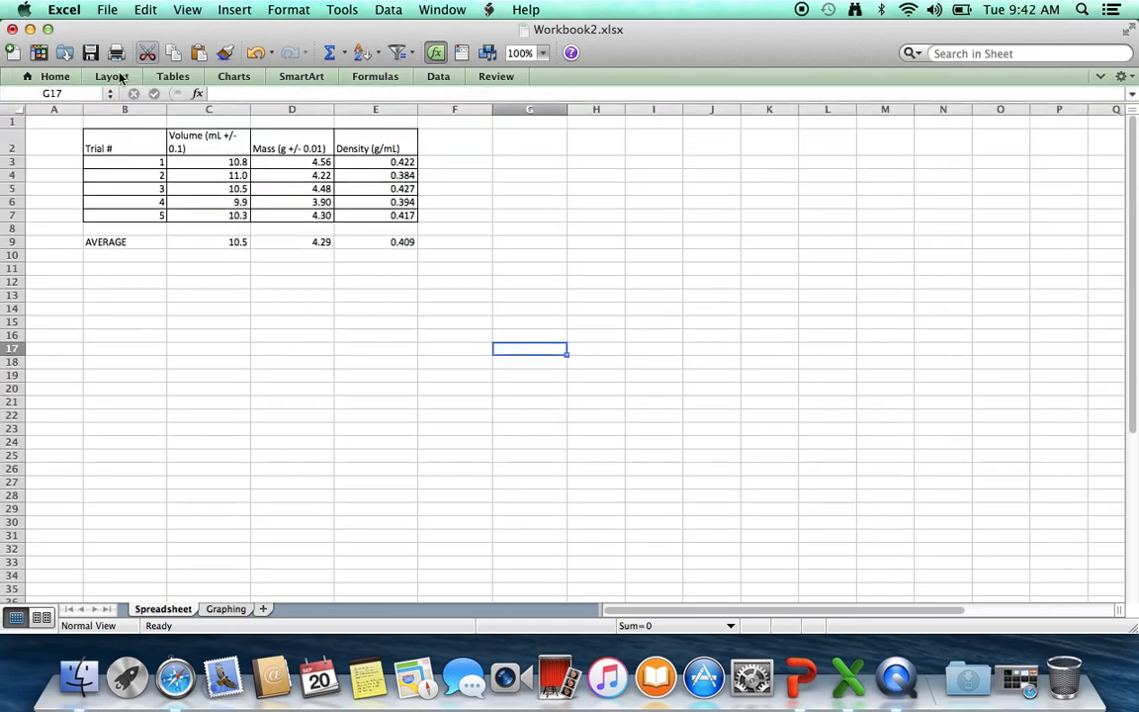
pyautogui.click(112, 76)
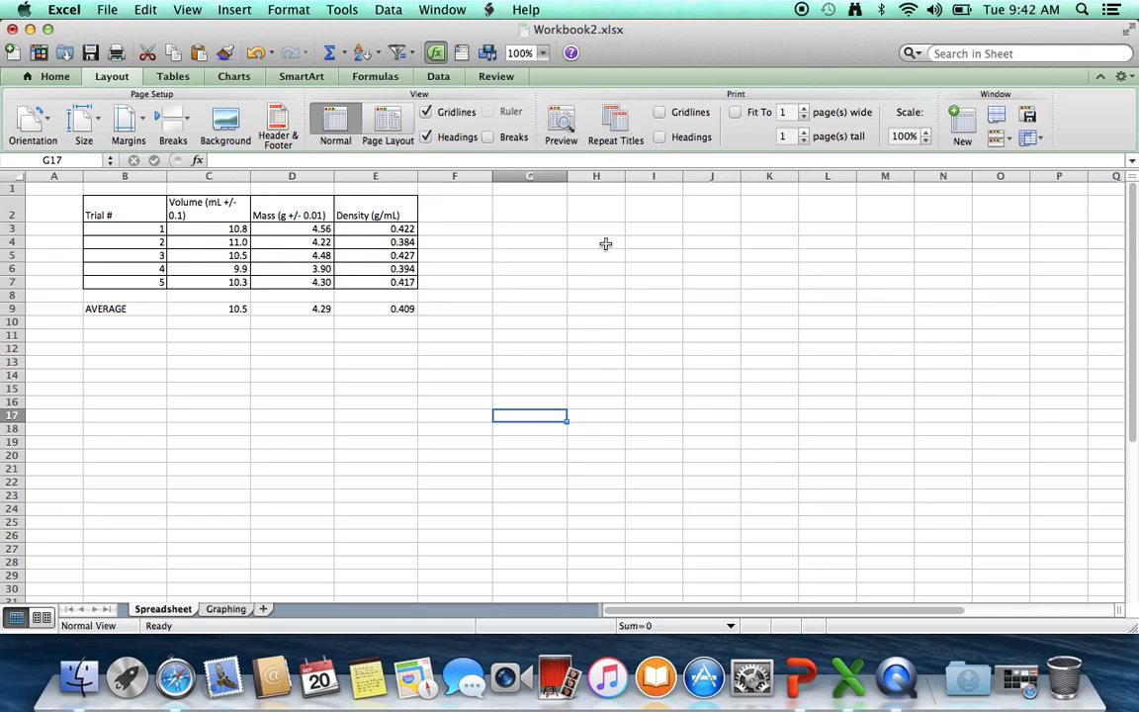
pyautogui.click(736, 113)
pyautogui.click(739, 114)
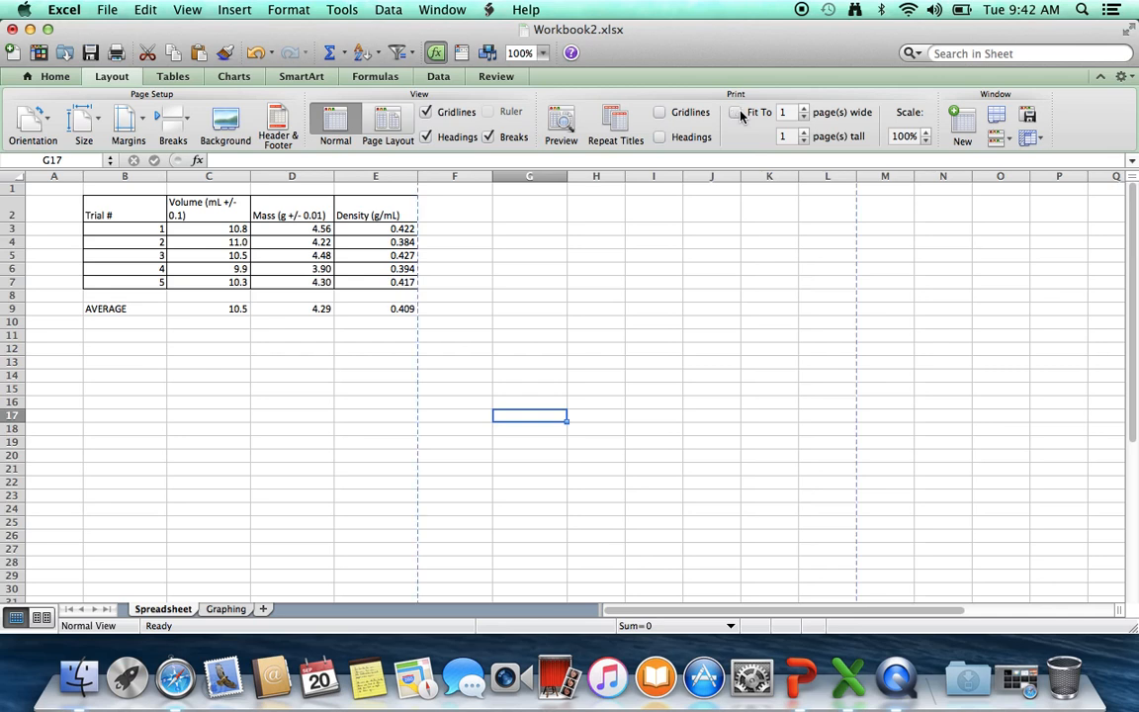